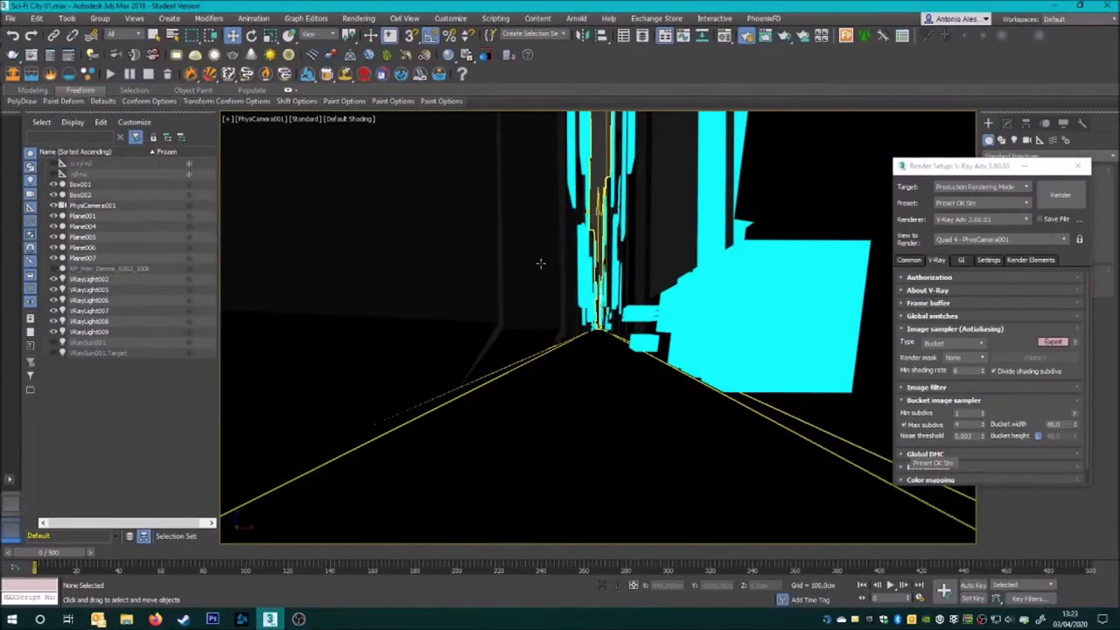
Step: Orbit and zoom out in a free perspective view to overview the whole city
{"action": "key", "text": "p"}
{"action": "mouse_move", "coordinate": [545, 250]}
{"action": "middle_mouse_down", "text": "alt"}
{"action": "mouse_move", "coordinate": [555, 390]}
{"action": "mouse_move", "coordinate": [505, 218]}
{"action": "mouse_move", "coordinate": [507, 452]}
{"action": "middle_mouse_up", "text": "alt"}
{"action": "scroll", "coordinate": [507, 394], "scroll_direction": "down", "scroll_amount": 5}
{"action": "mouse_move", "coordinate": [508, 394]}
{"action": "middle_mouse_down", "text": "alt"}
{"action": "mouse_move", "coordinate": [513, 311]}
{"action": "mouse_move", "coordinate": [627, 201]}
{"action": "middle_mouse_up", "text": "alt"}
Step: Return to the PhysCamera001 view, preview its animation, and rewind to frame 0
{"action": "key", "text": "c"}
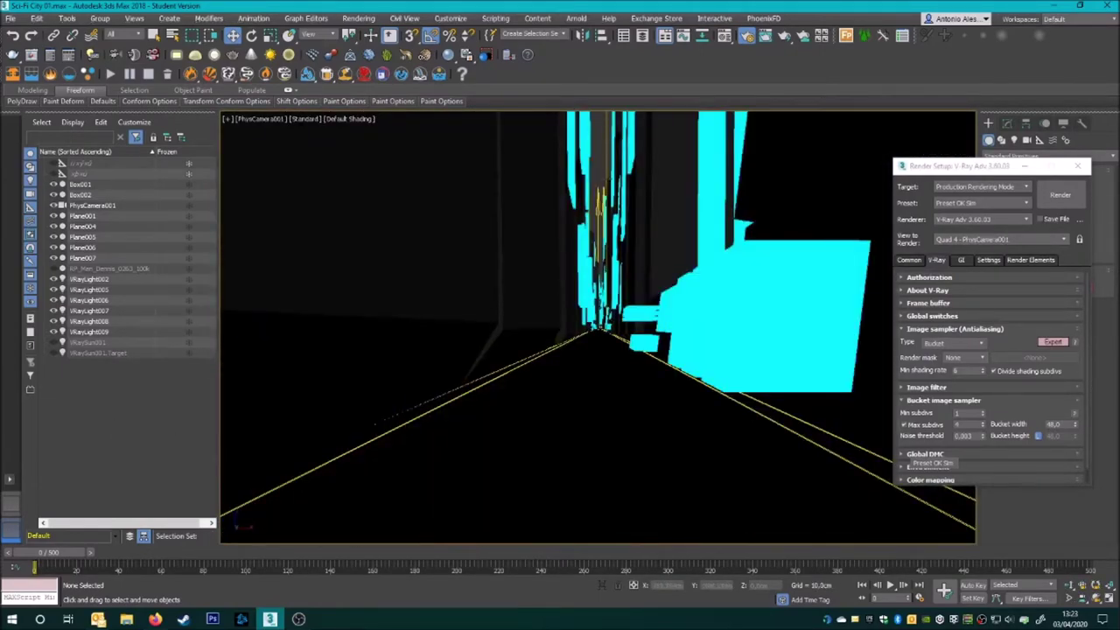
{"action": "left_click", "coordinate": [888, 586]}
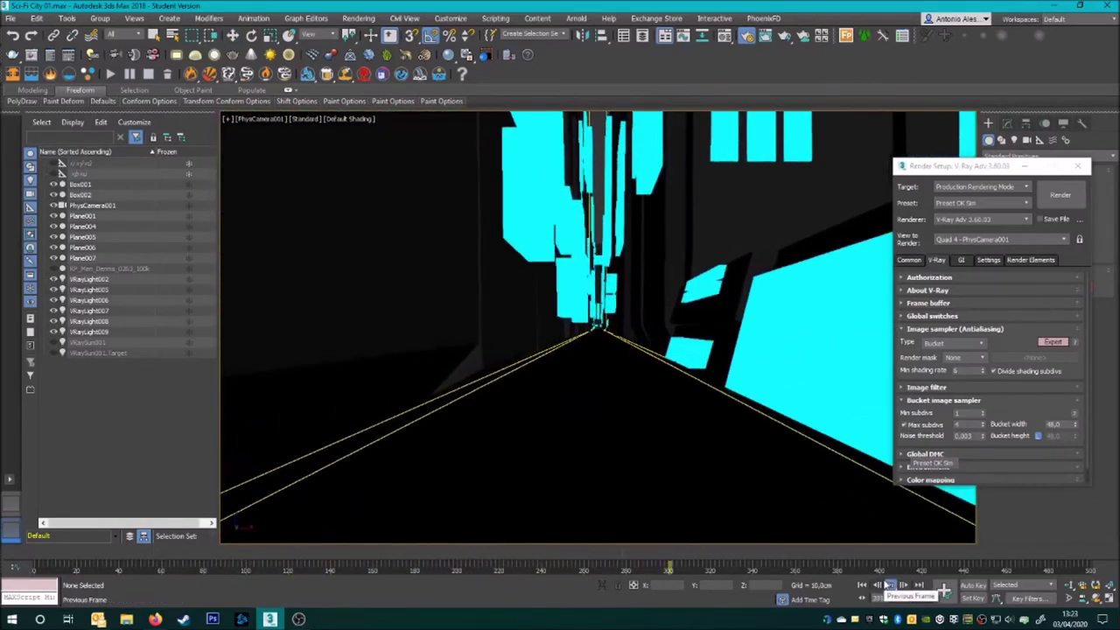
{"action": "left_click", "coordinate": [760, 555]}
{"action": "mouse_move", "coordinate": [759, 555]}
{"action": "left_mouse_down"}
{"action": "mouse_move", "coordinate": [199, 586]}
{"action": "mouse_move", "coordinate": [35, 560]}
{"action": "left_mouse_up"}
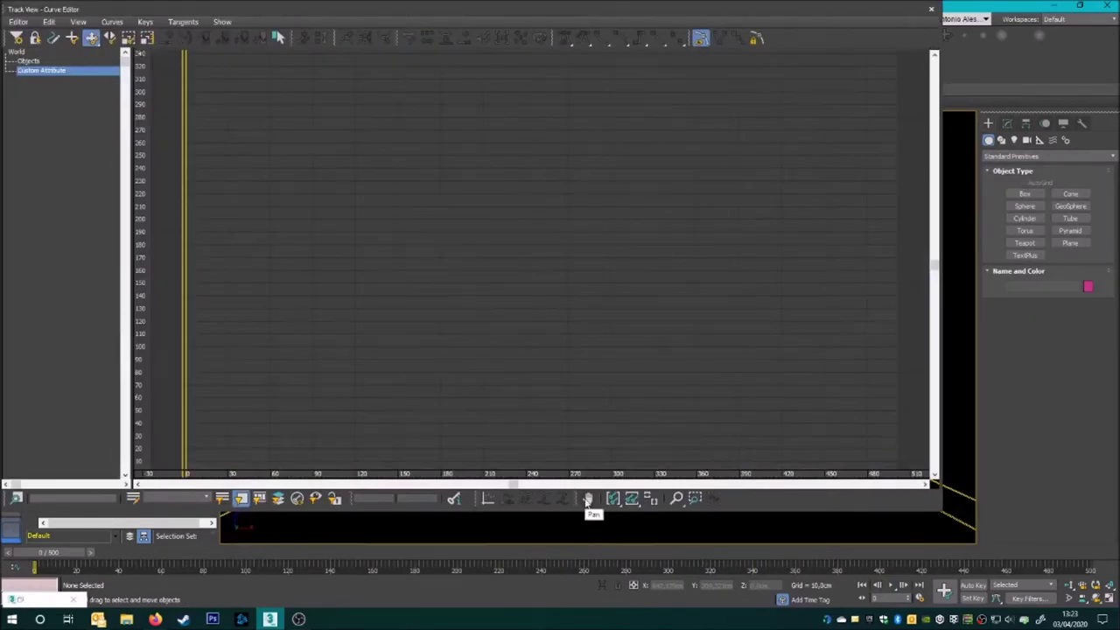
Step: Zoom into the camera's curve graph, browse the track commands, and rewind to frame 0
{"action": "left_click_drag", "start_coordinate": [578, 321], "coordinate": [505, 366]}
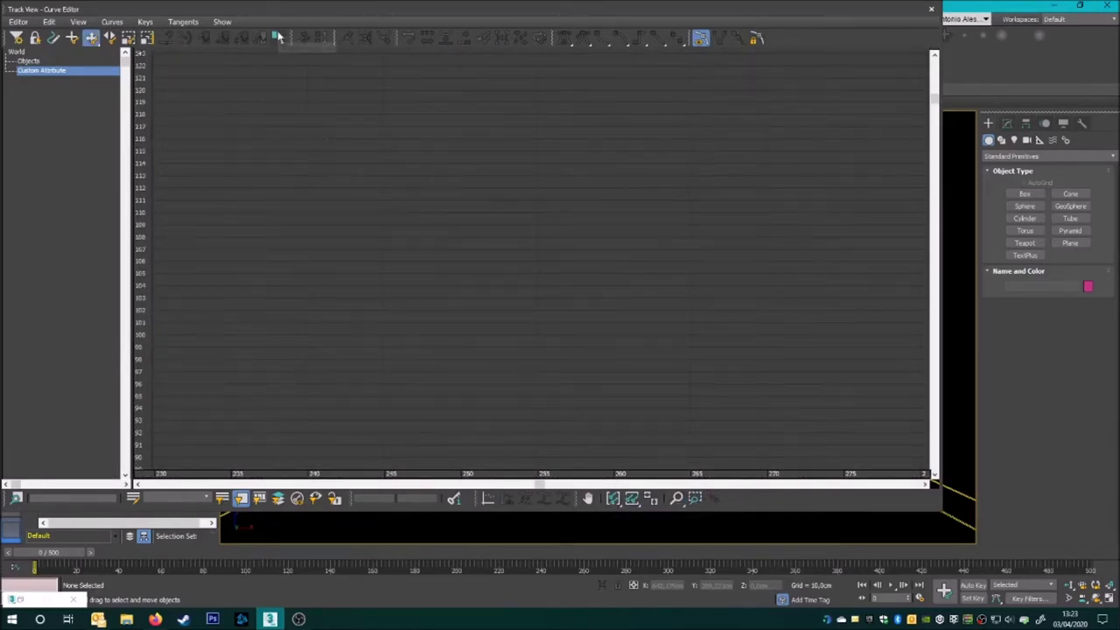
{"action": "left_click", "coordinate": [21, 24]}
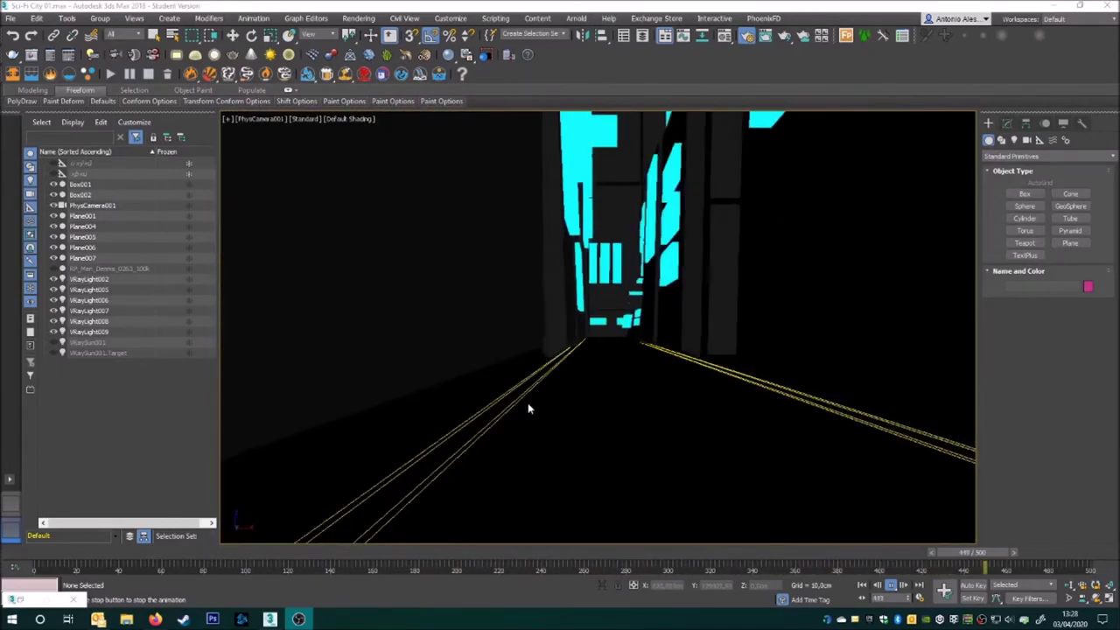
{"action": "left_click", "coordinate": [891, 588]}
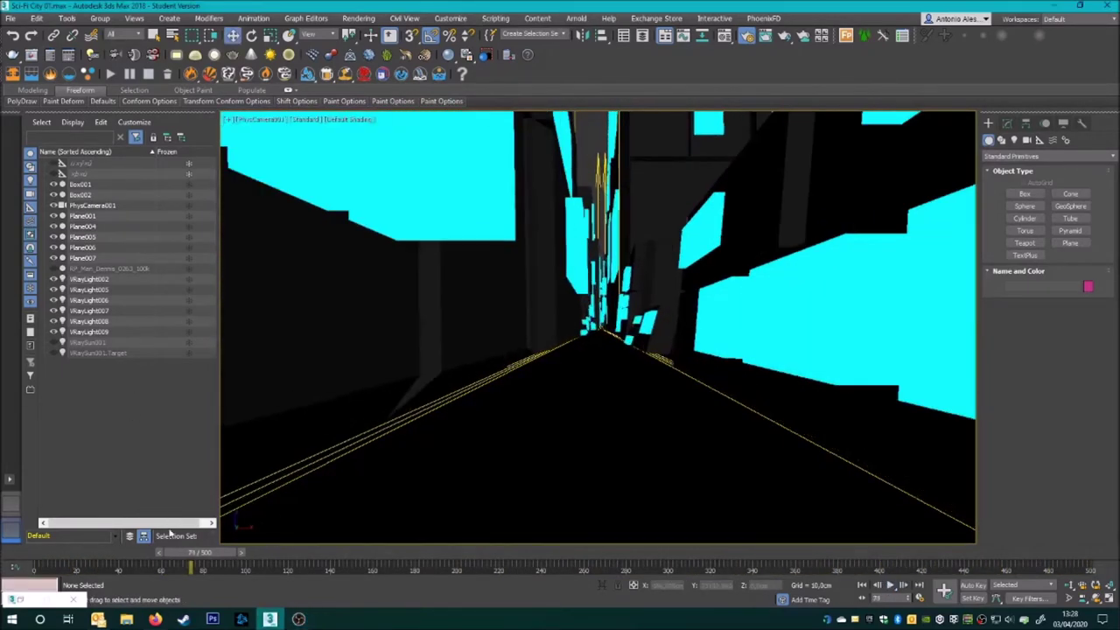
{"action": "left_click_drag", "start_coordinate": [203, 556], "coordinate": [53, 553]}
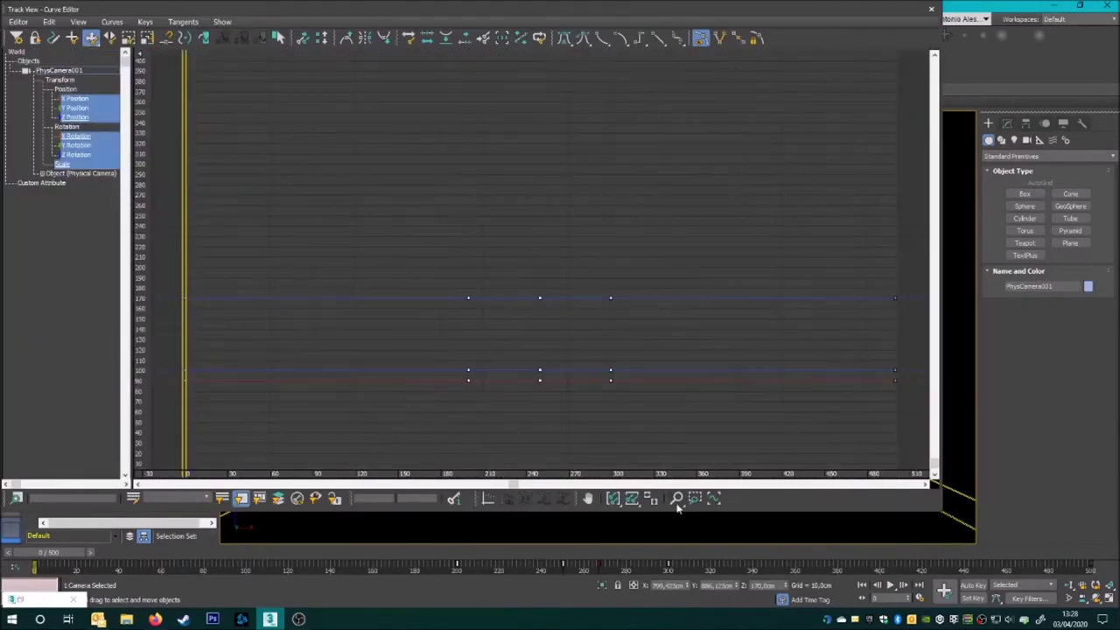
Step: Zoom out and centre all the camera curves, then close the Curve Editor
{"action": "left_click", "coordinate": [677, 498]}
{"action": "mouse_move", "coordinate": [555, 388]}
{"action": "left_mouse_down"}
{"action": "mouse_move", "coordinate": [525, 453]}
{"action": "mouse_move", "coordinate": [561, 153]}
{"action": "left_mouse_up"}
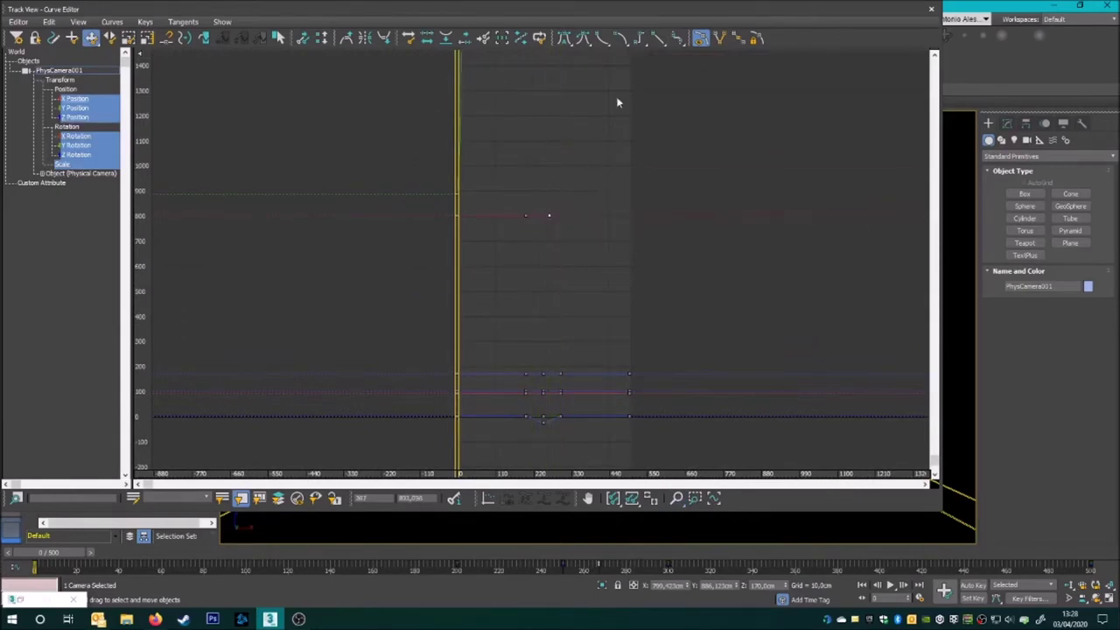
{"action": "middle_click_drag", "start_coordinate": [570, 328], "coordinate": [543, 349]}
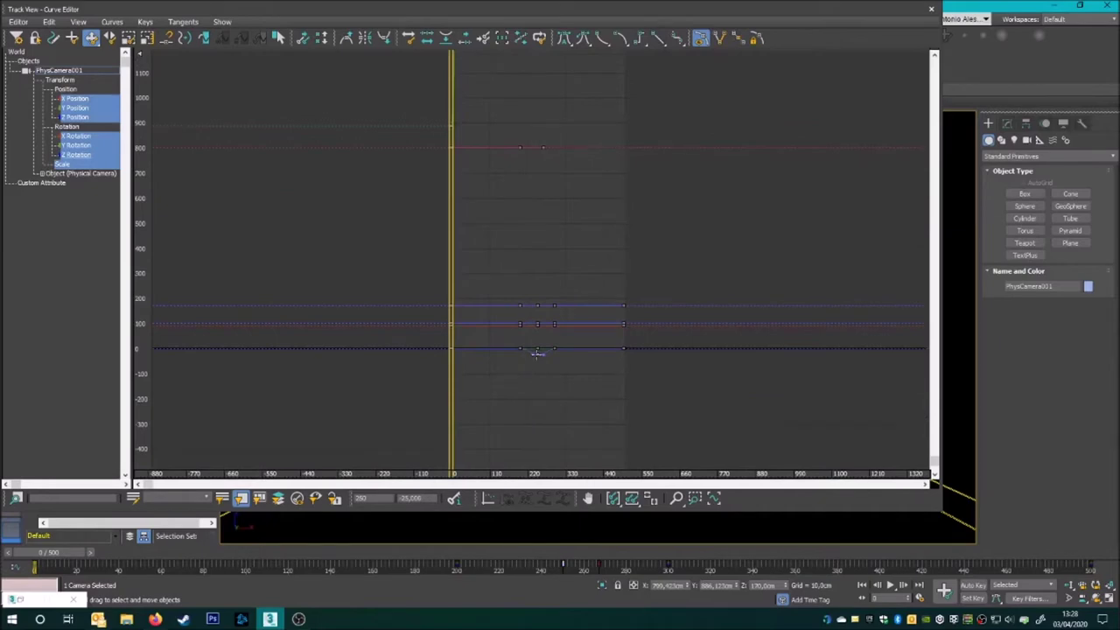
{"action": "left_click", "coordinate": [930, 12]}
Step: Play the camera's walk, scrub back near the start, and clear the selection
{"action": "left_click", "coordinate": [892, 585]}
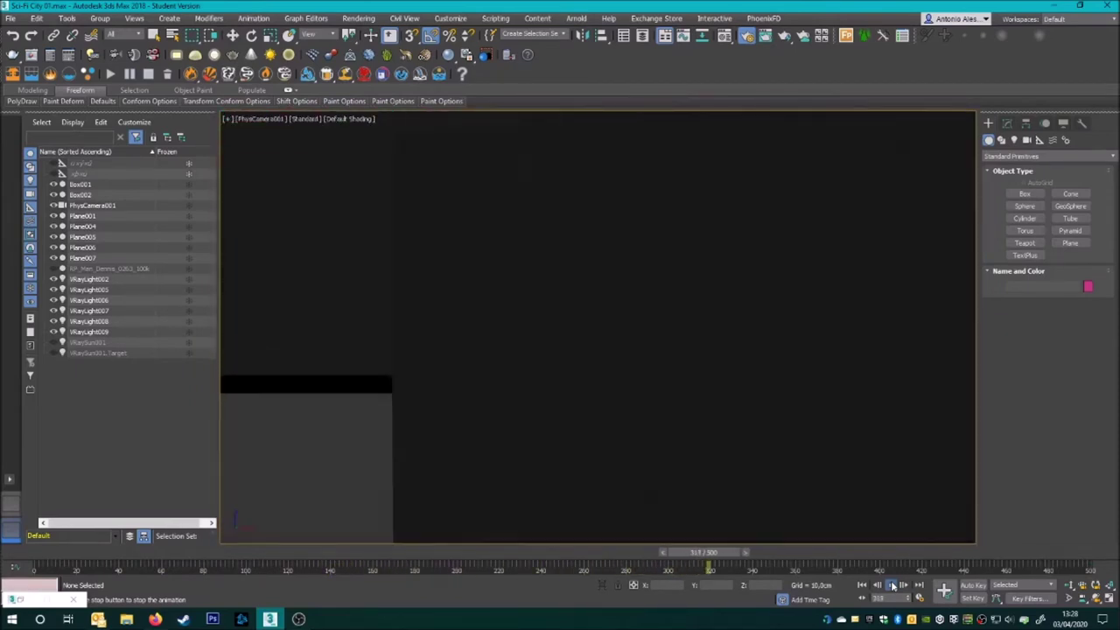
{"action": "left_click", "coordinate": [892, 586]}
{"action": "left_click_drag", "start_coordinate": [707, 553], "coordinate": [43, 551]}
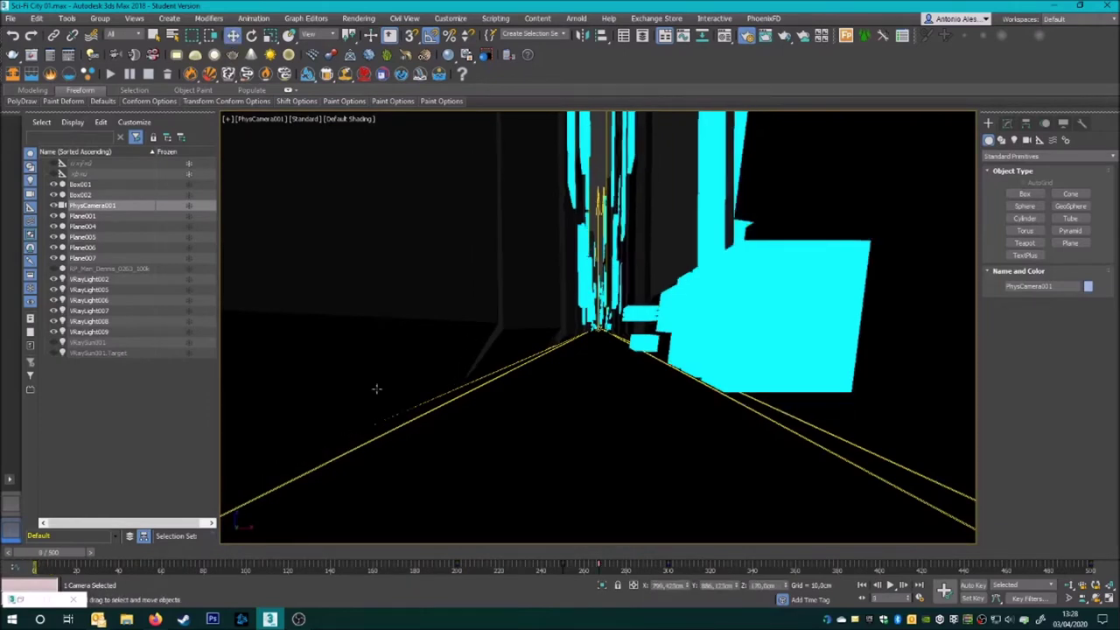
{"action": "left_click", "coordinate": [166, 422]}
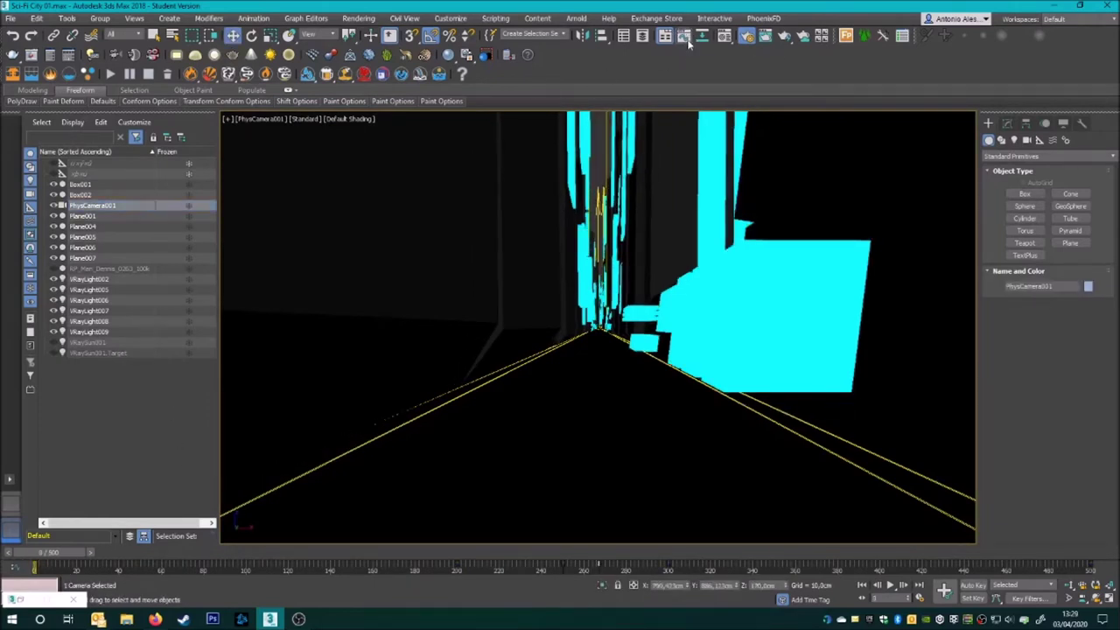
Step: Reopen the camera curves, zoom out, and follow the steep curve and its keys
{"action": "left_click", "coordinate": [686, 38]}
{"action": "middle_click_drag", "start_coordinate": [518, 253], "coordinate": [538, 354], "text": "ctrl+alt"}
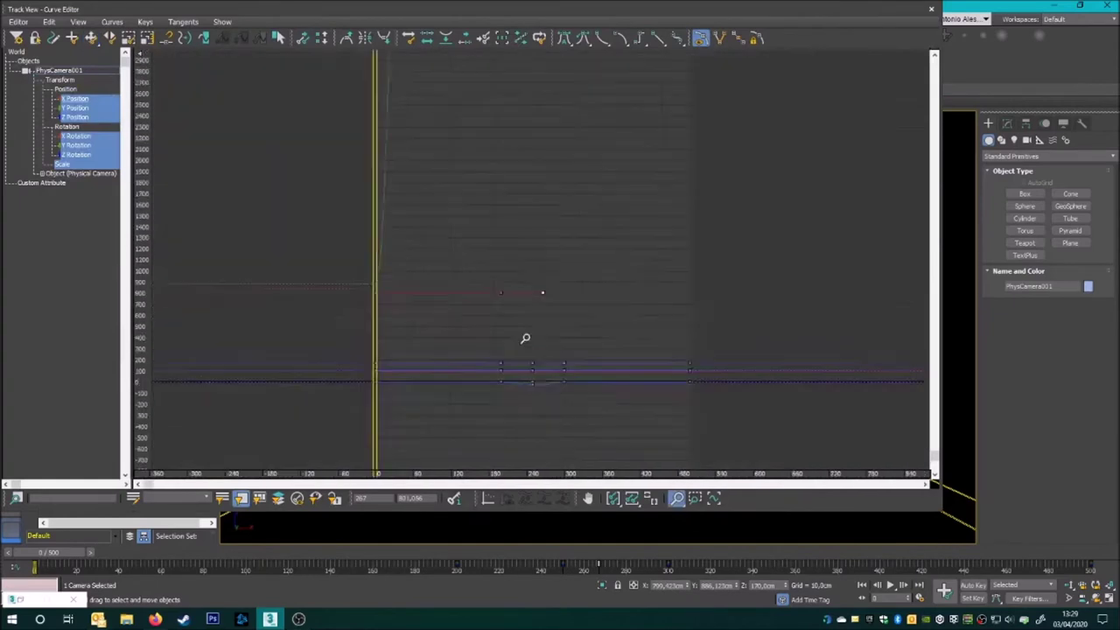
{"action": "left_click_drag", "start_coordinate": [538, 354], "coordinate": [529, 400]}
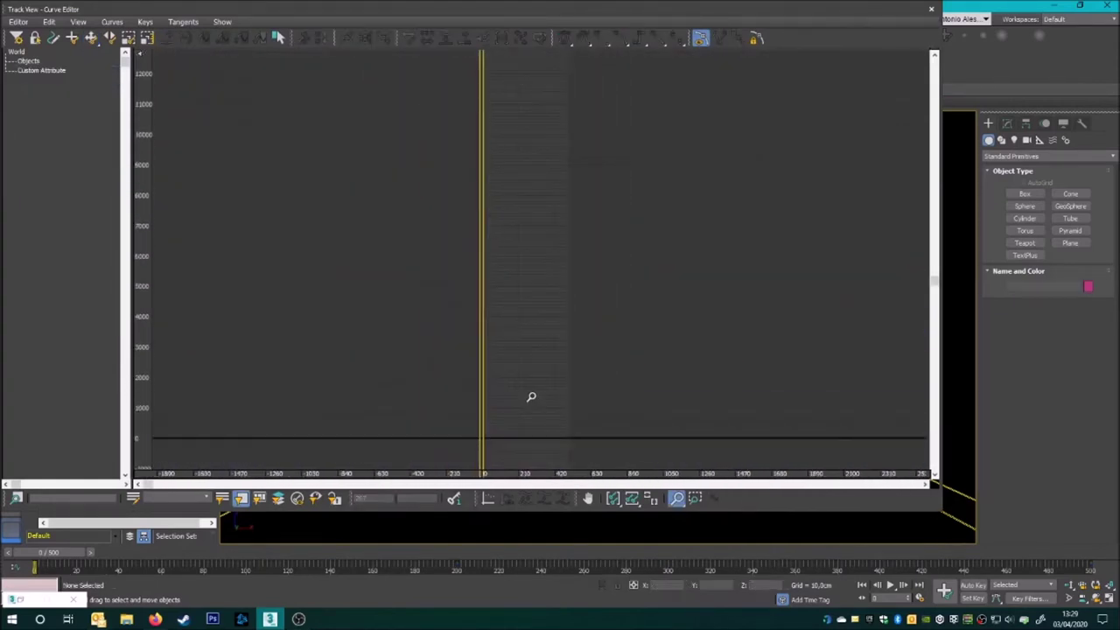
{"action": "middle_click_drag", "start_coordinate": [539, 239], "coordinate": [465, 327]}
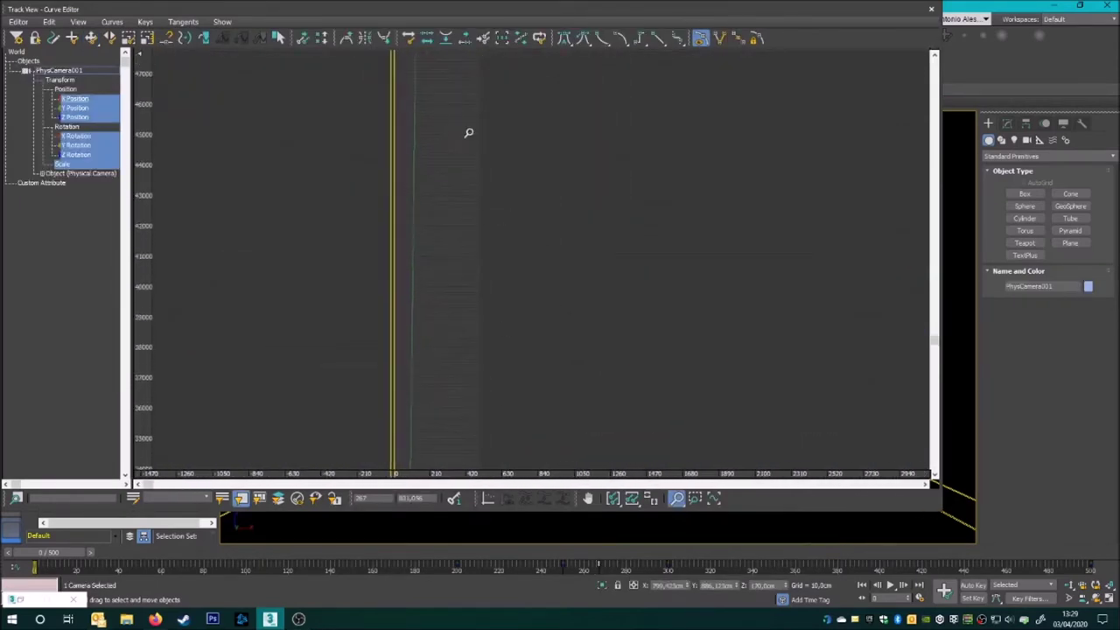
{"action": "middle_click_drag", "start_coordinate": [458, 322], "coordinate": [413, 257]}
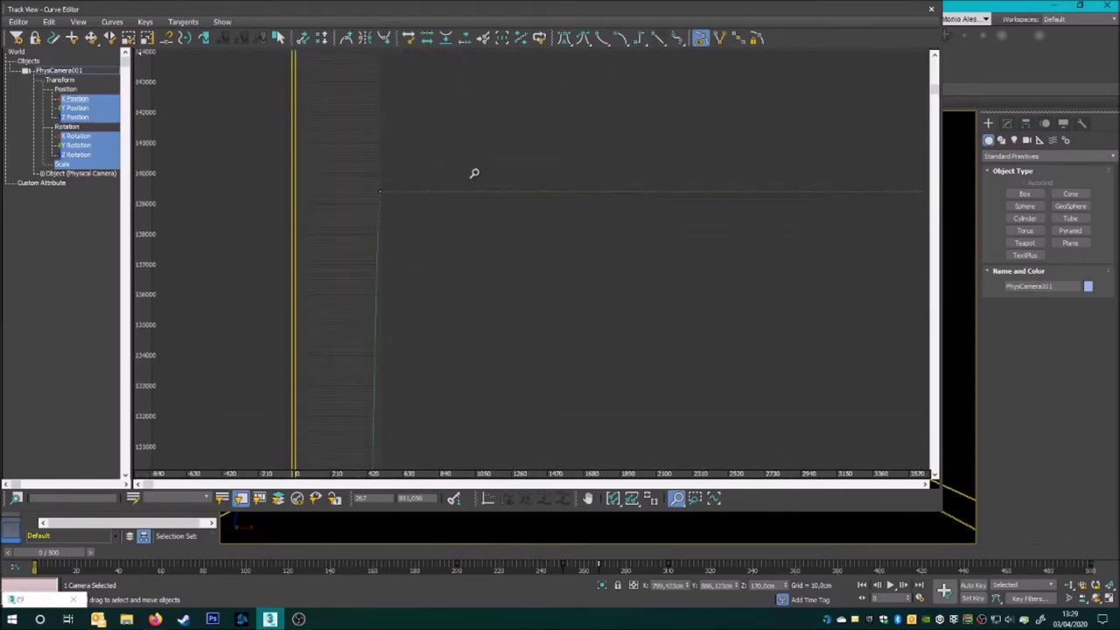
{"action": "mouse_move", "coordinate": [405, 318]}
{"action": "middle_mouse_down"}
{"action": "mouse_move", "coordinate": [420, 110]}
{"action": "mouse_move", "coordinate": [390, 282]}
{"action": "mouse_move", "coordinate": [437, 393]}
{"action": "mouse_move", "coordinate": [468, 248]}
{"action": "mouse_move", "coordinate": [438, 330]}
{"action": "mouse_move", "coordinate": [397, 383]}
{"action": "mouse_move", "coordinate": [432, 367]}
{"action": "mouse_move", "coordinate": [379, 415]}
{"action": "mouse_move", "coordinate": [415, 295]}
{"action": "mouse_move", "coordinate": [399, 268]}
{"action": "middle_mouse_up"}
Step: Zoom back in on the curves, close the editor, and play the camera animation
{"action": "key", "text": "z"}
{"action": "left_click_drag", "start_coordinate": [400, 195], "coordinate": [420, 250]}
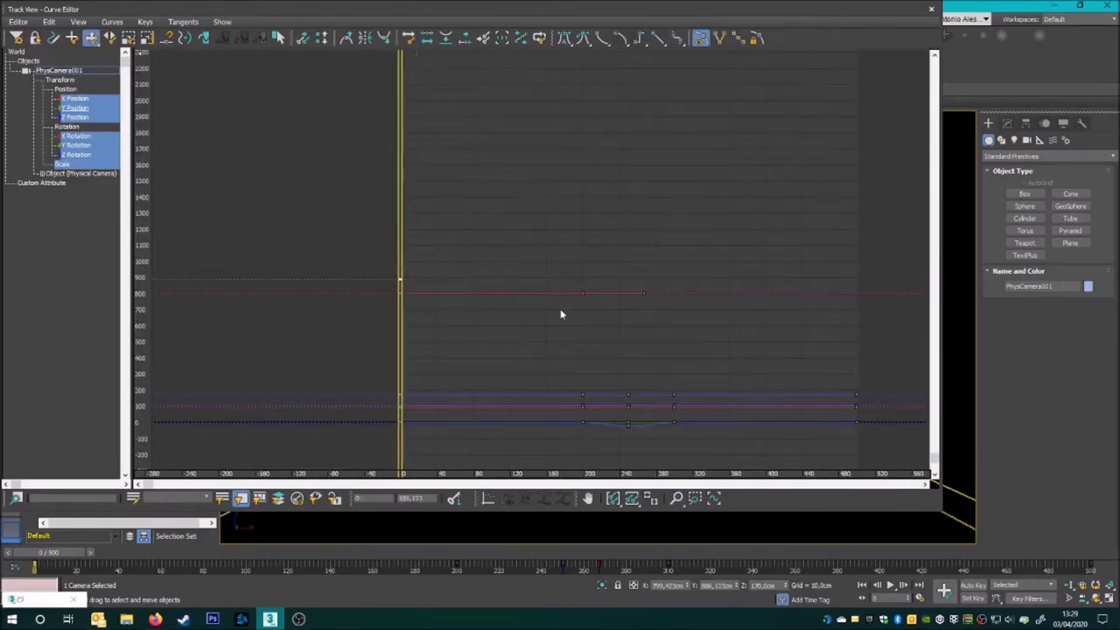
{"action": "left_click", "coordinate": [932, 10]}
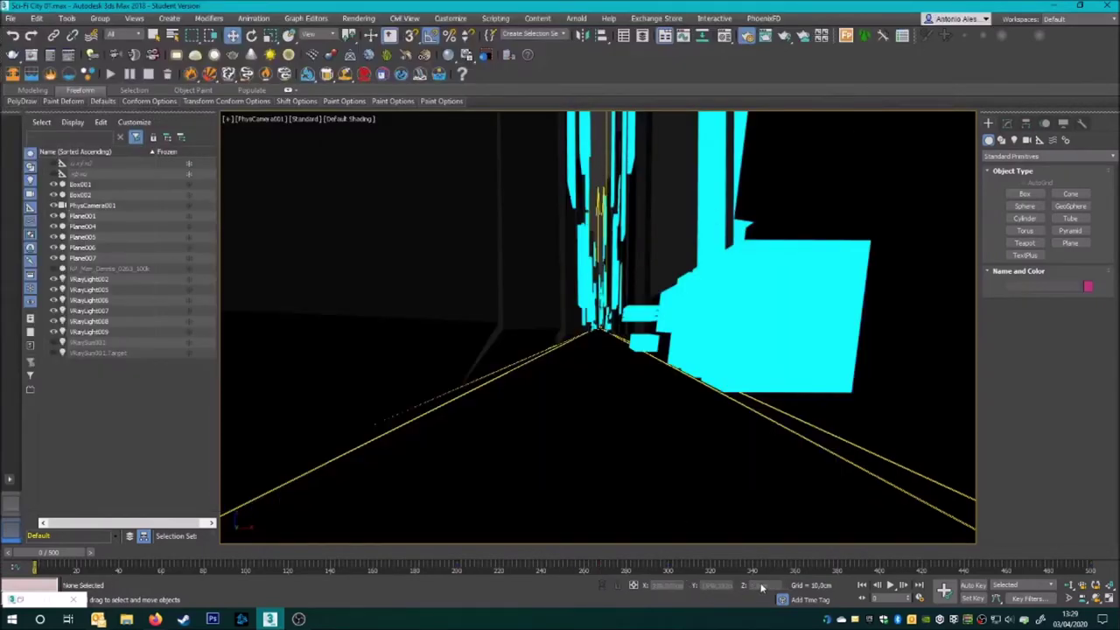
{"action": "left_click", "coordinate": [890, 585]}
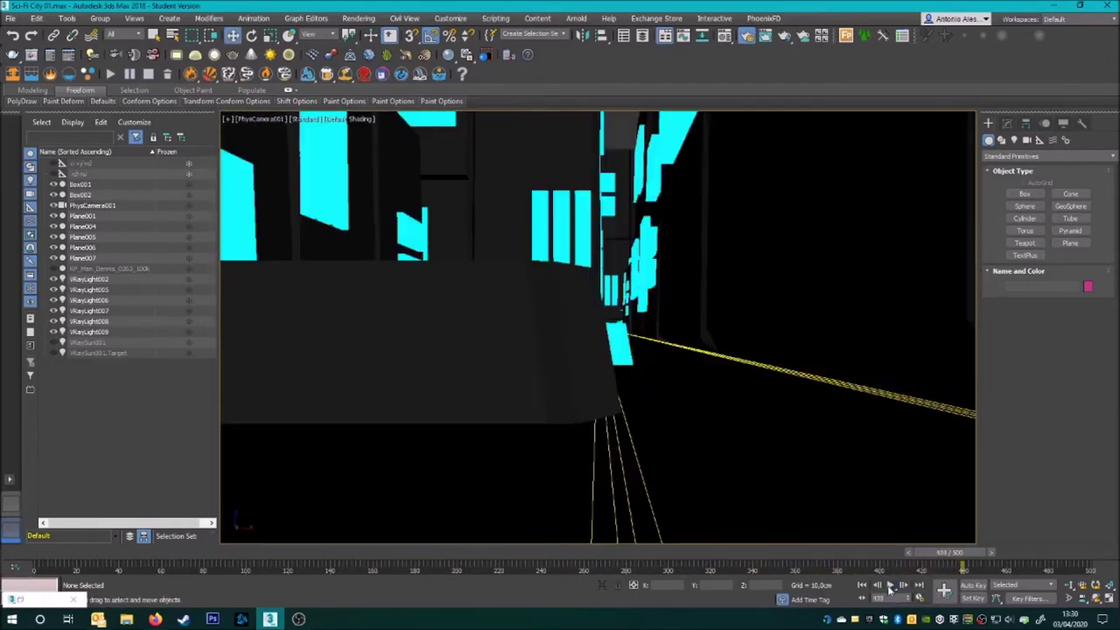
Step: Stop playback at frame 0 and zoom far out to view the camera's whole curve
{"action": "left_click", "coordinate": [891, 586]}
{"action": "left_click_drag", "start_coordinate": [940, 567], "coordinate": [108, 504]}
{"action": "key", "text": "w"}
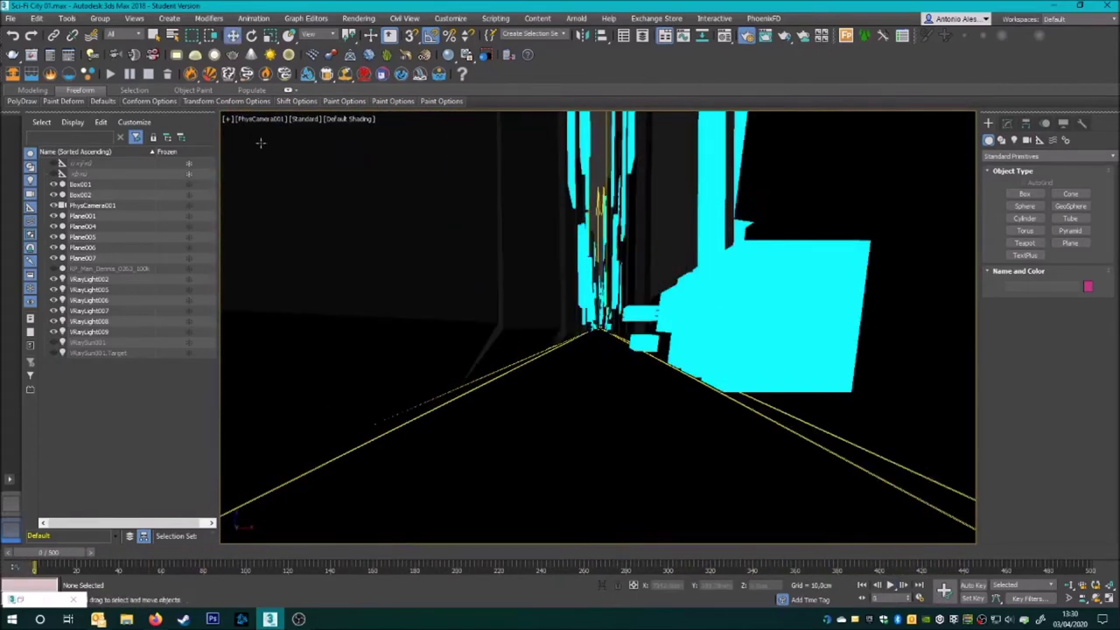
{"action": "key", "text": "ctrl+e"}
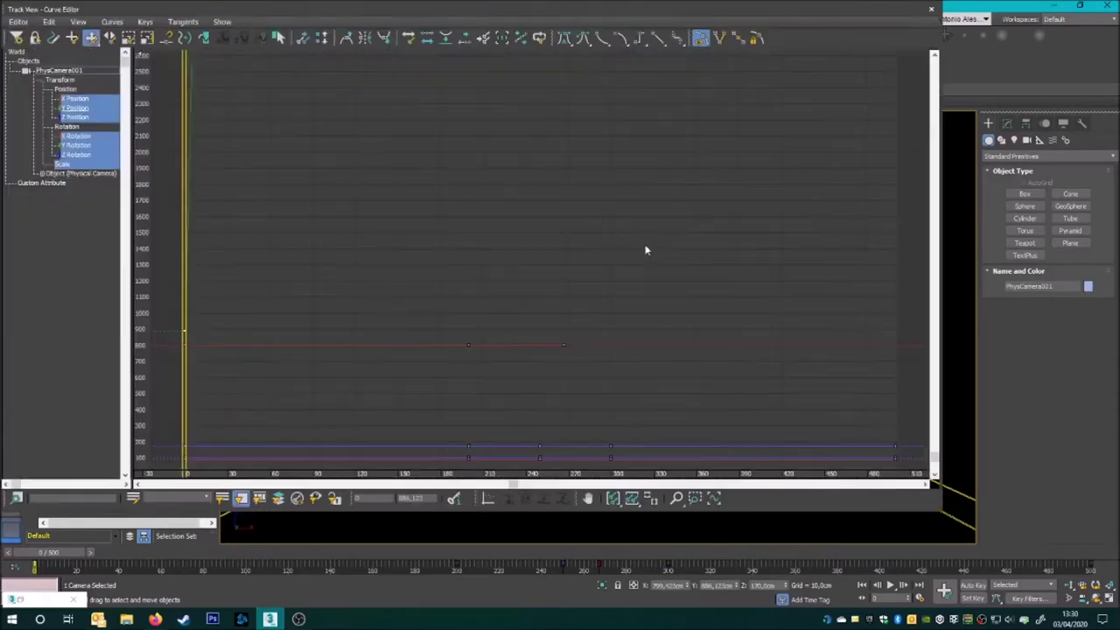
{"action": "left_click", "coordinate": [676, 498]}
{"action": "mouse_move", "coordinate": [367, 393]}
{"action": "left_mouse_down"}
{"action": "mouse_move", "coordinate": [370, 305]}
{"action": "mouse_move", "coordinate": [367, 370]}
{"action": "mouse_move", "coordinate": [407, 335]}
{"action": "mouse_move", "coordinate": [420, 230]}
{"action": "mouse_move", "coordinate": [428, 342]}
{"action": "mouse_move", "coordinate": [440, 243]}
{"action": "mouse_move", "coordinate": [35, 26]}
{"action": "left_mouse_up"}
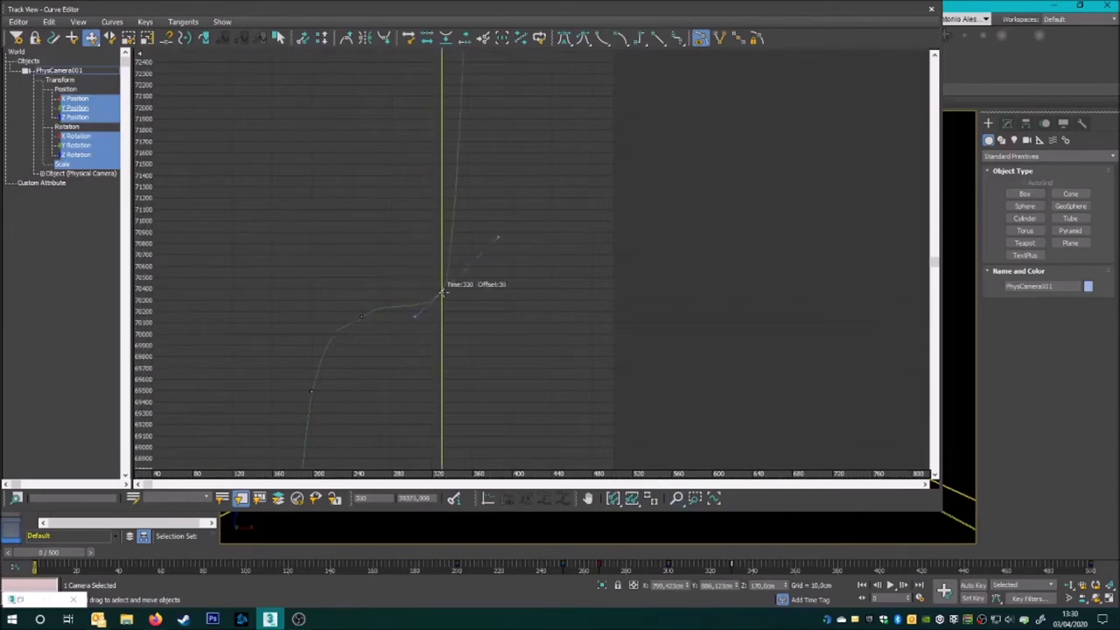
{"action": "left_click", "coordinate": [931, 9]}
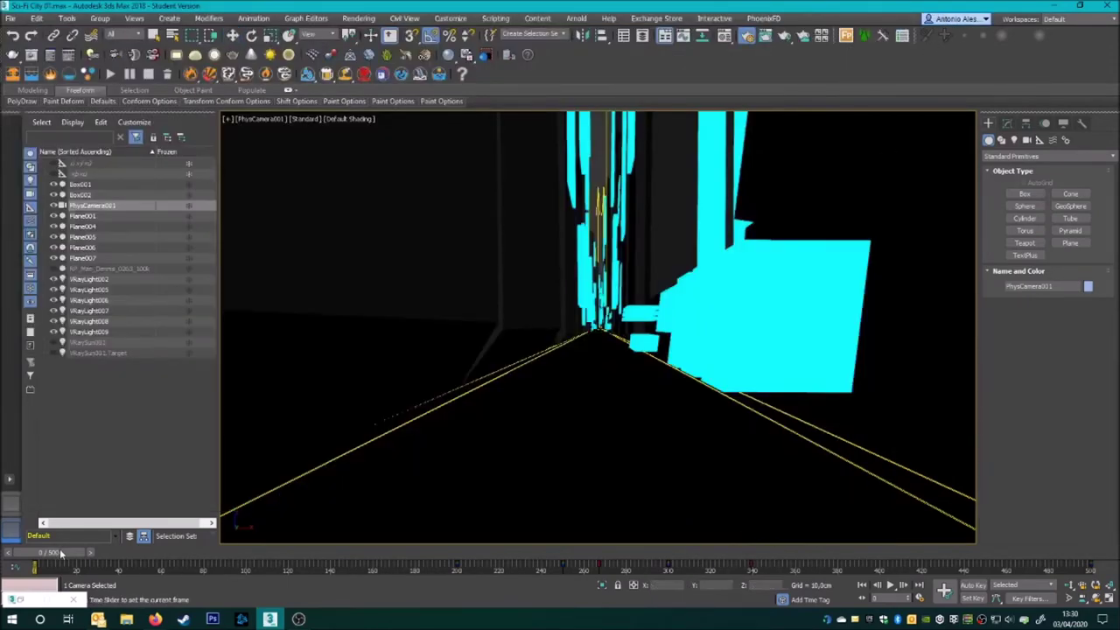
Step: Scrub to about frame 195 and switch to a Top wireframe view of the city
{"action": "left_click_drag", "start_coordinate": [55, 549], "coordinate": [563, 571]}
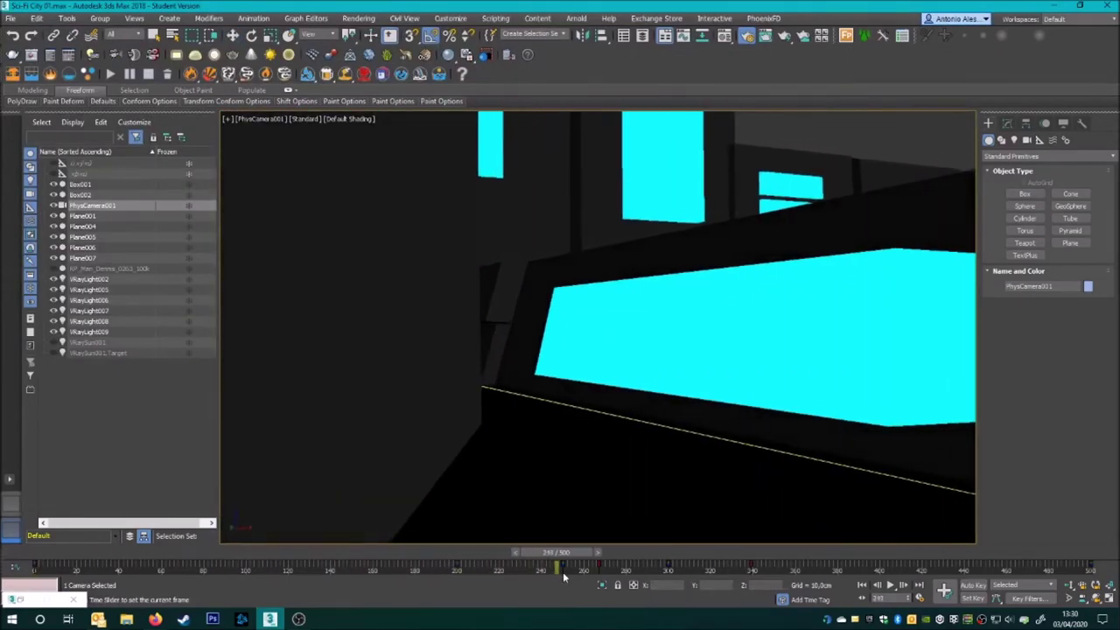
{"action": "mouse_move", "coordinate": [562, 571]}
{"action": "left_mouse_down"}
{"action": "mouse_move", "coordinate": [372, 552]}
{"action": "mouse_move", "coordinate": [46, 582]}
{"action": "left_mouse_up"}
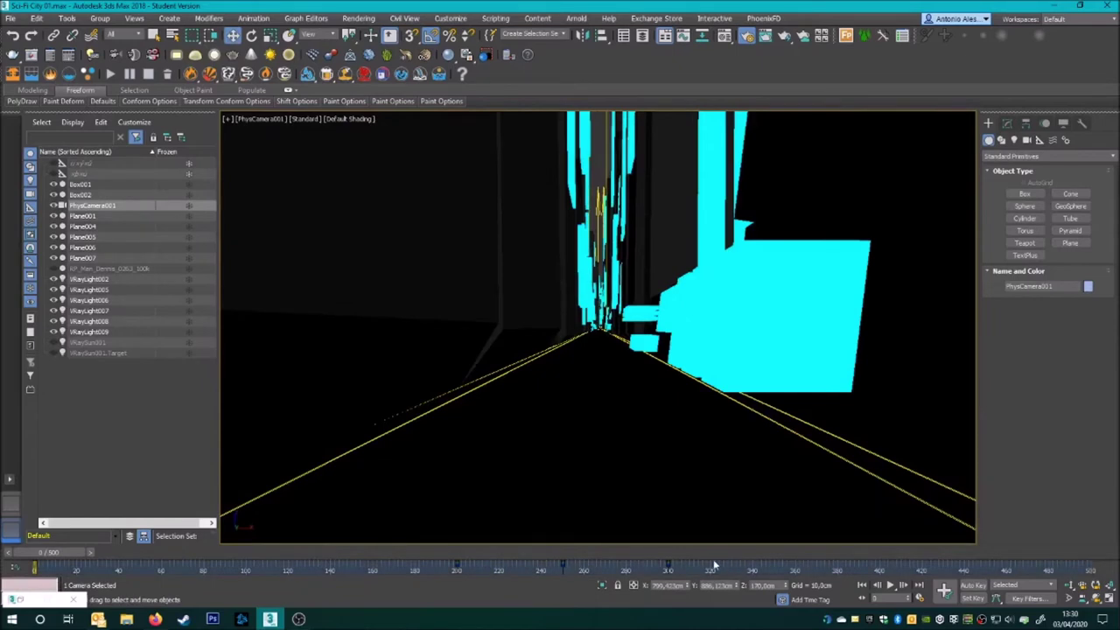
{"action": "left_click_drag", "start_coordinate": [498, 569], "coordinate": [486, 570]}
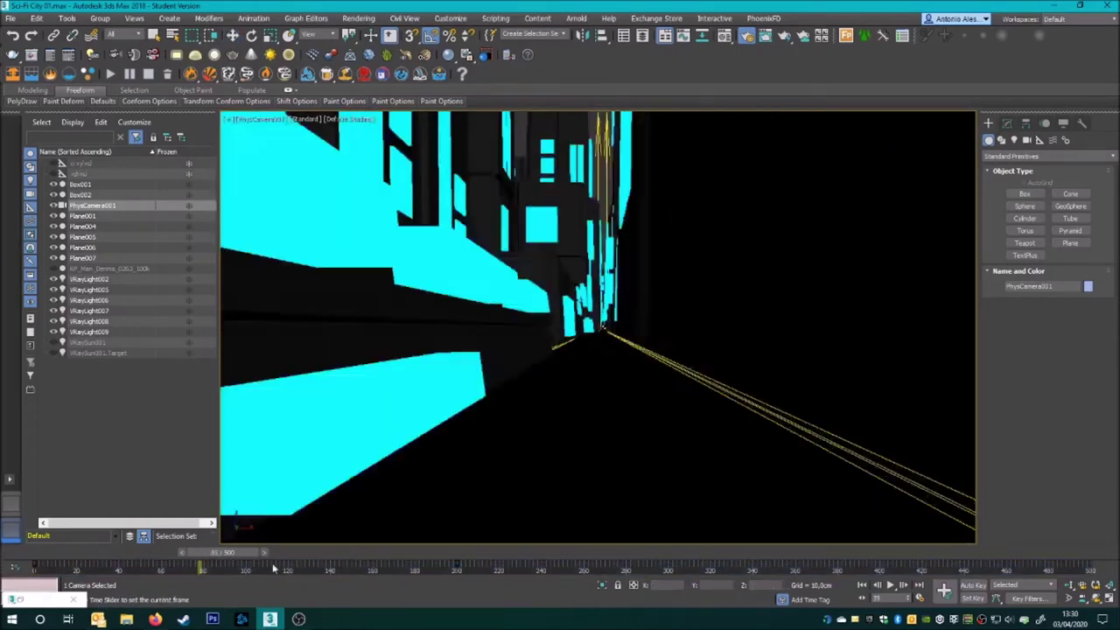
{"action": "key", "text": "t"}
{"action": "scroll", "coordinate": [537, 376], "scroll_direction": "down", "scroll_amount": 5}
{"action": "scroll", "coordinate": [537, 376], "scroll_direction": "up", "scroll_amount": 5}
{"action": "scroll", "coordinate": [573, 256], "scroll_direction": "up", "scroll_amount": 2}
{"action": "middle_click_drag", "start_coordinate": [573, 256], "coordinate": [571, 275]}
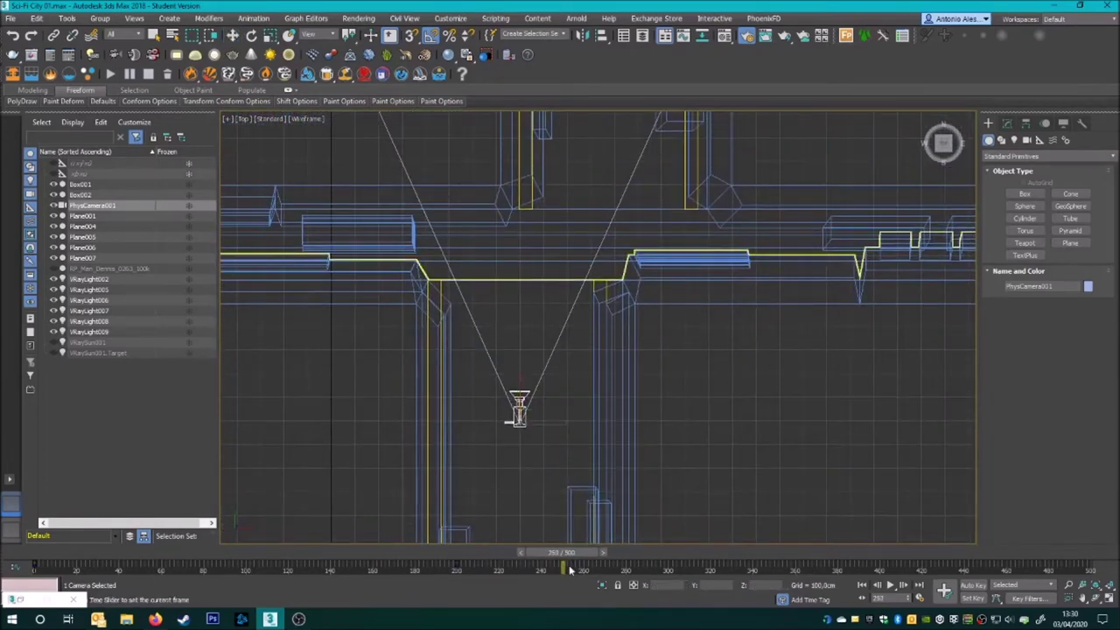
Step: With Auto Key on, rotate PhysCamera001 in Top view to face straight up the street
{"action": "left_click", "coordinate": [971, 584]}
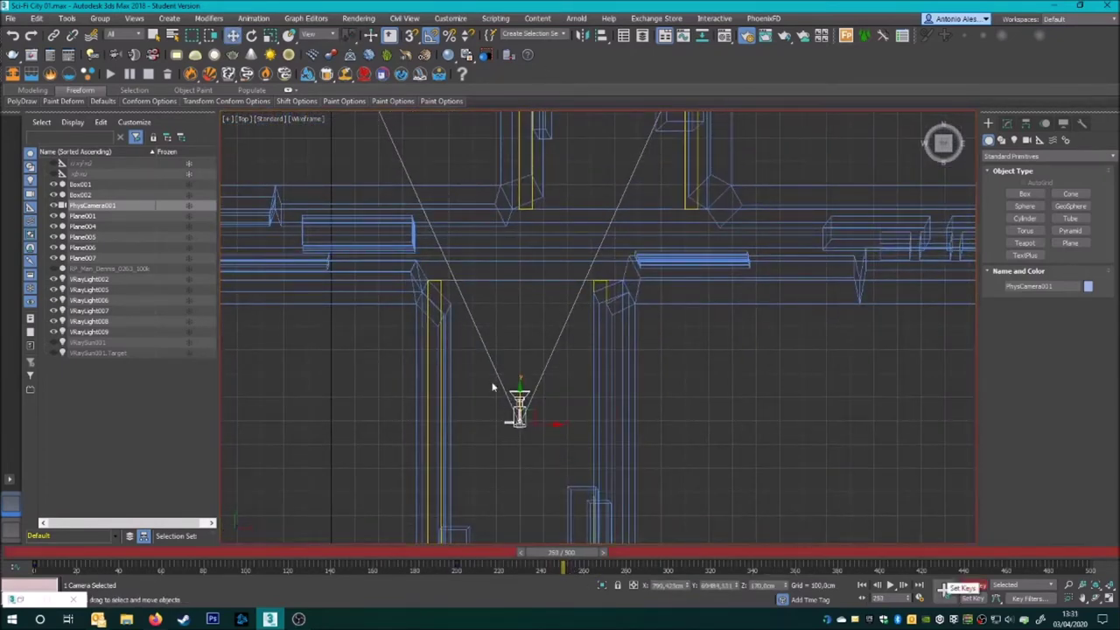
{"action": "left_click_drag", "start_coordinate": [486, 409], "coordinate": [492, 400]}
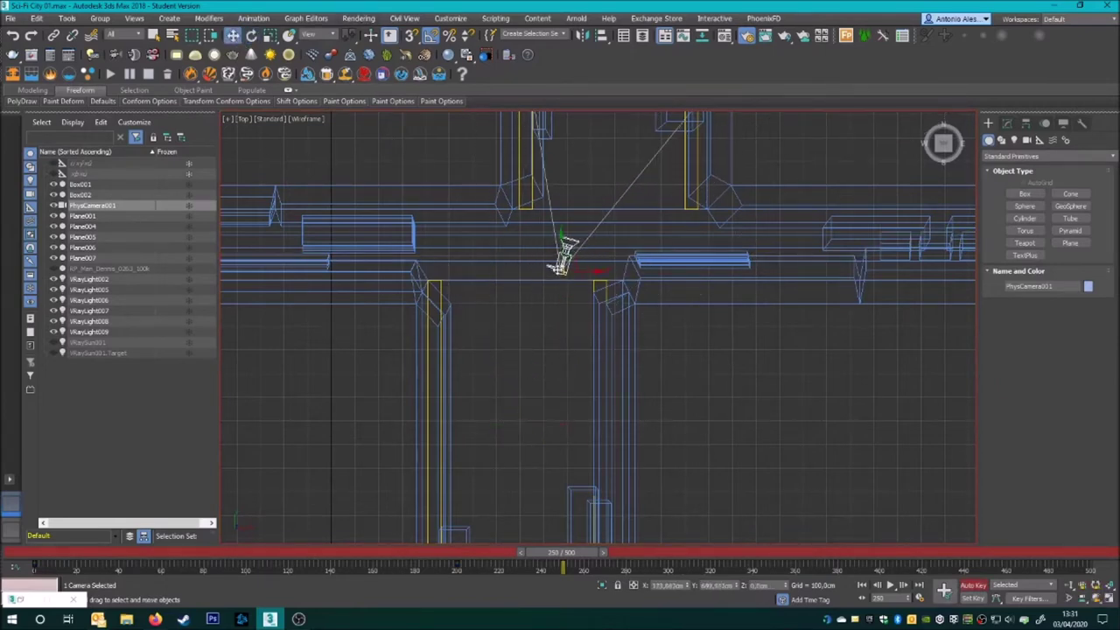
{"action": "left_click", "coordinate": [946, 593]}
{"action": "left_click_drag", "start_coordinate": [603, 221], "coordinate": [518, 352]}
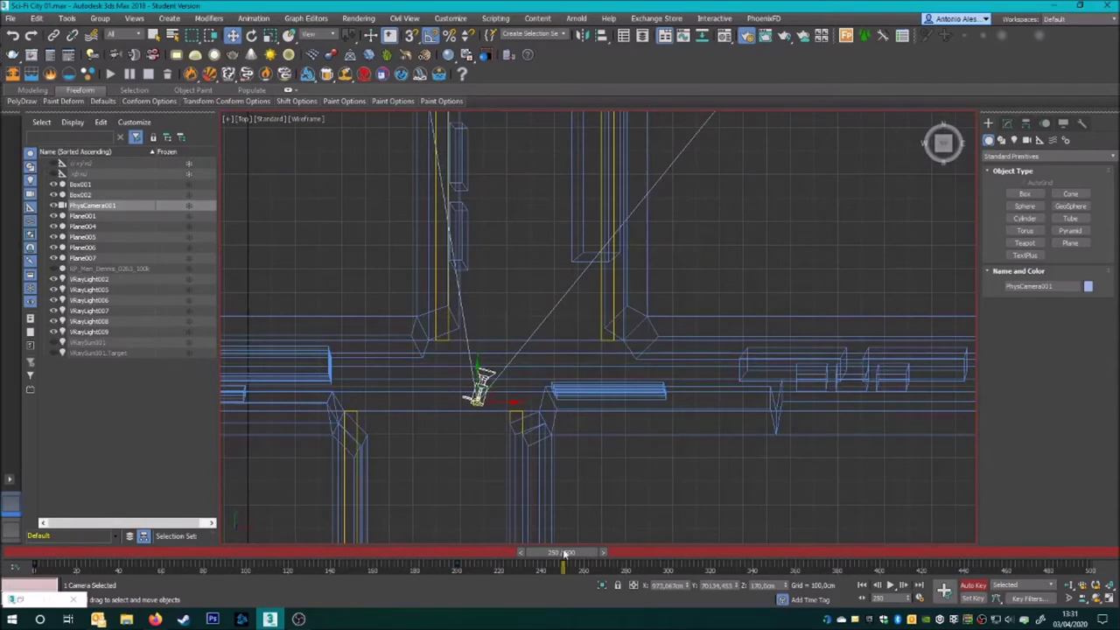
{"action": "left_click_drag", "start_coordinate": [453, 386], "coordinate": [447, 389]}
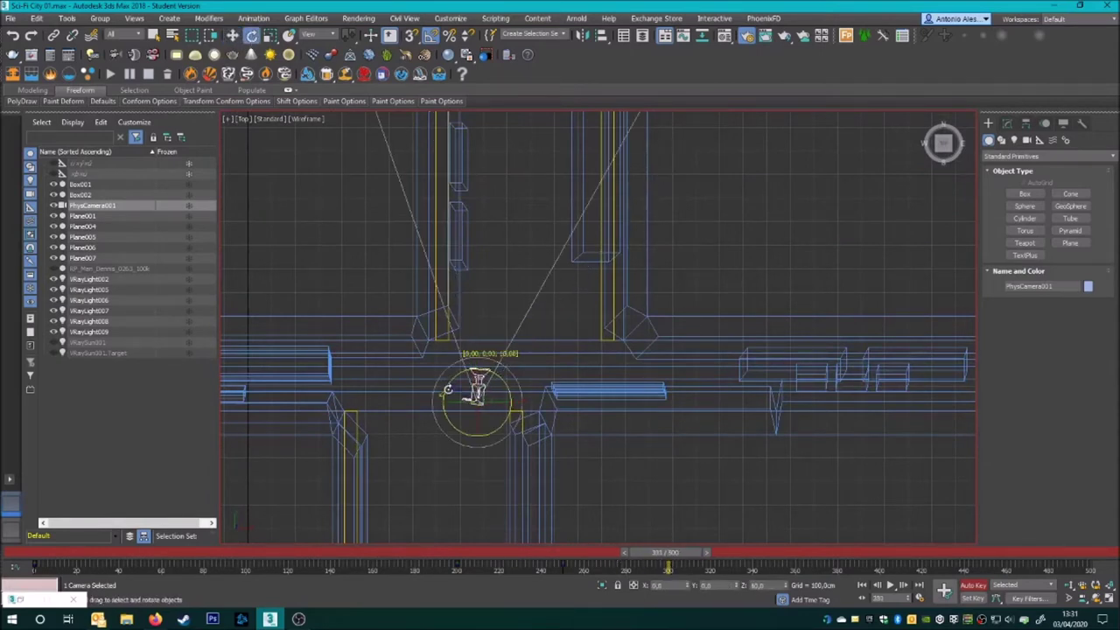
Step: Turn off Auto Key, return to the PhysCamera001 view, and play the fly-through
{"action": "left_click", "coordinate": [234, 36]}
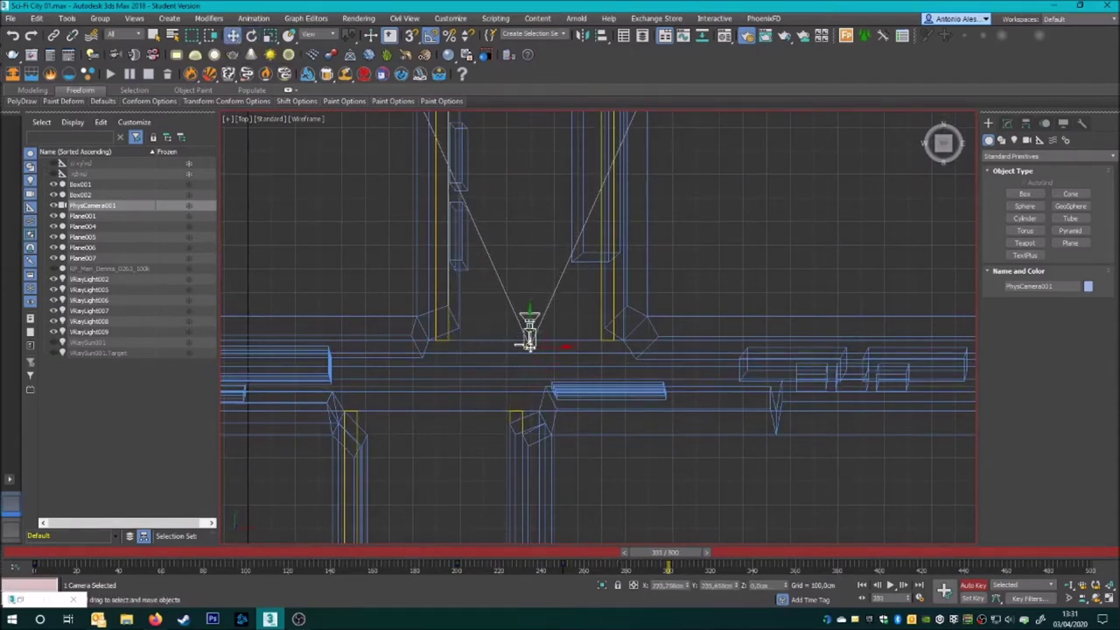
{"action": "scroll", "coordinate": [635, 403], "scroll_direction": "down", "scroll_amount": 5}
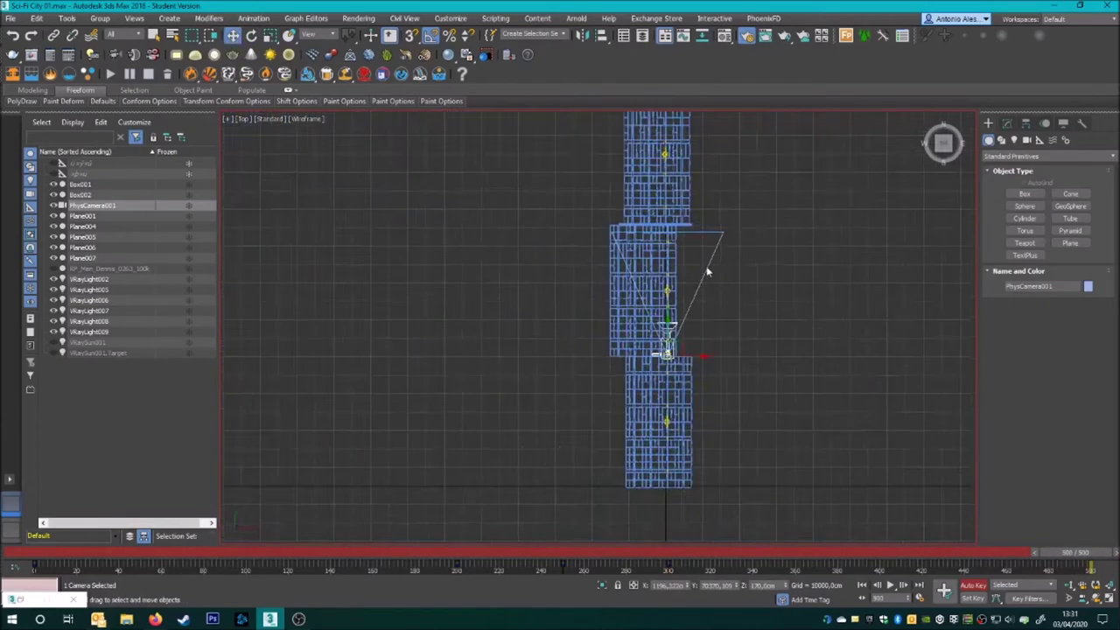
{"action": "scroll", "coordinate": [641, 324], "scroll_direction": "up", "scroll_amount": 5}
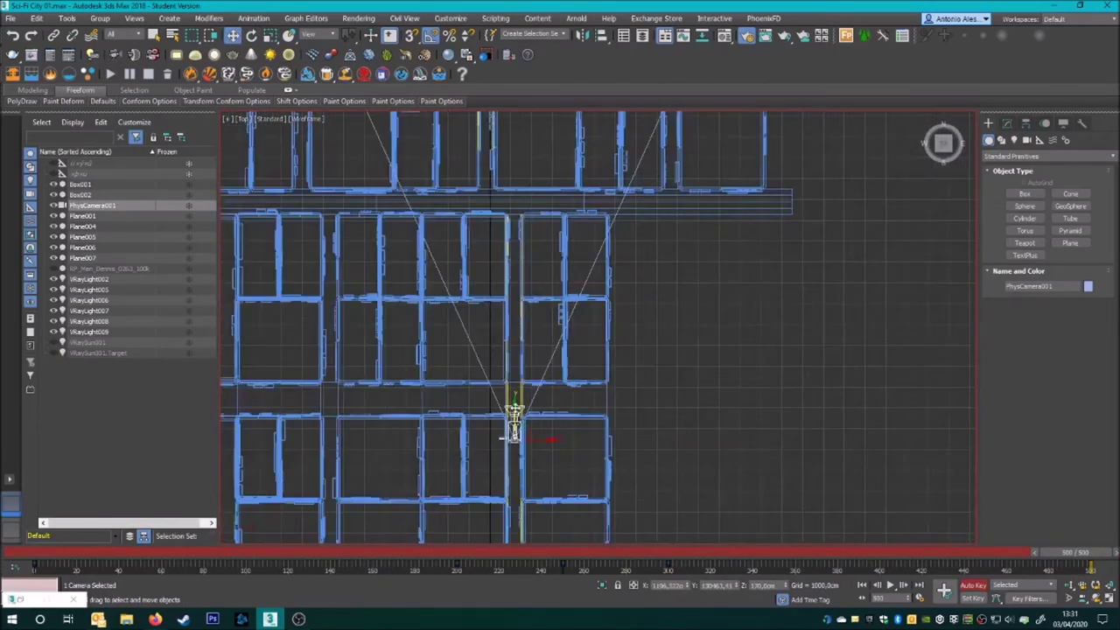
{"action": "left_click", "coordinate": [944, 591]}
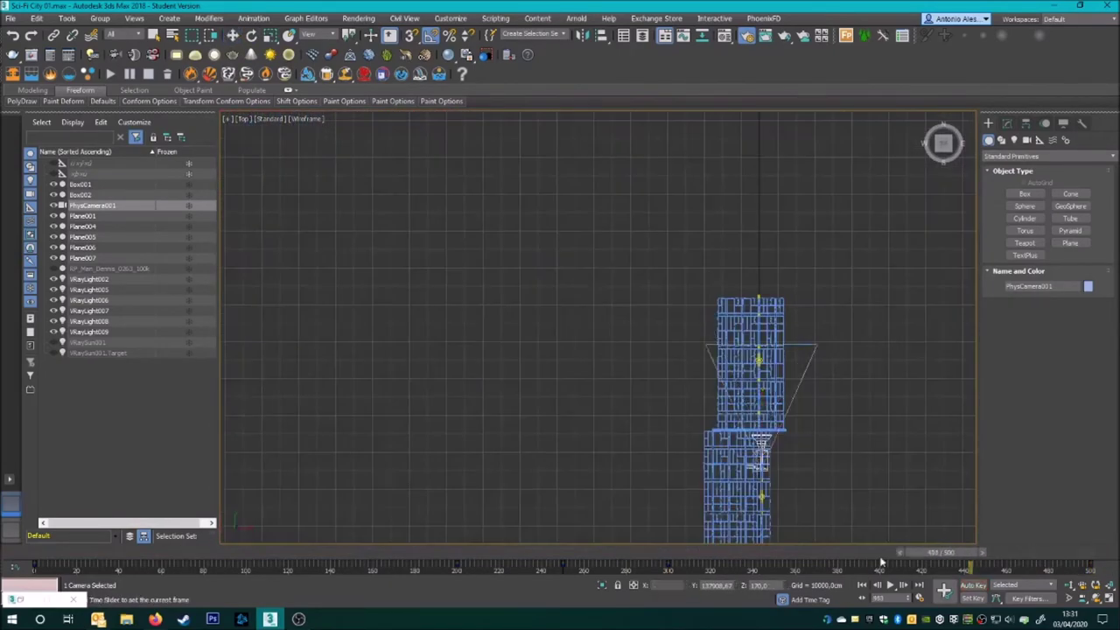
{"action": "key", "text": "w"}
{"action": "key", "text": "c"}
{"action": "left_click", "coordinate": [890, 587]}
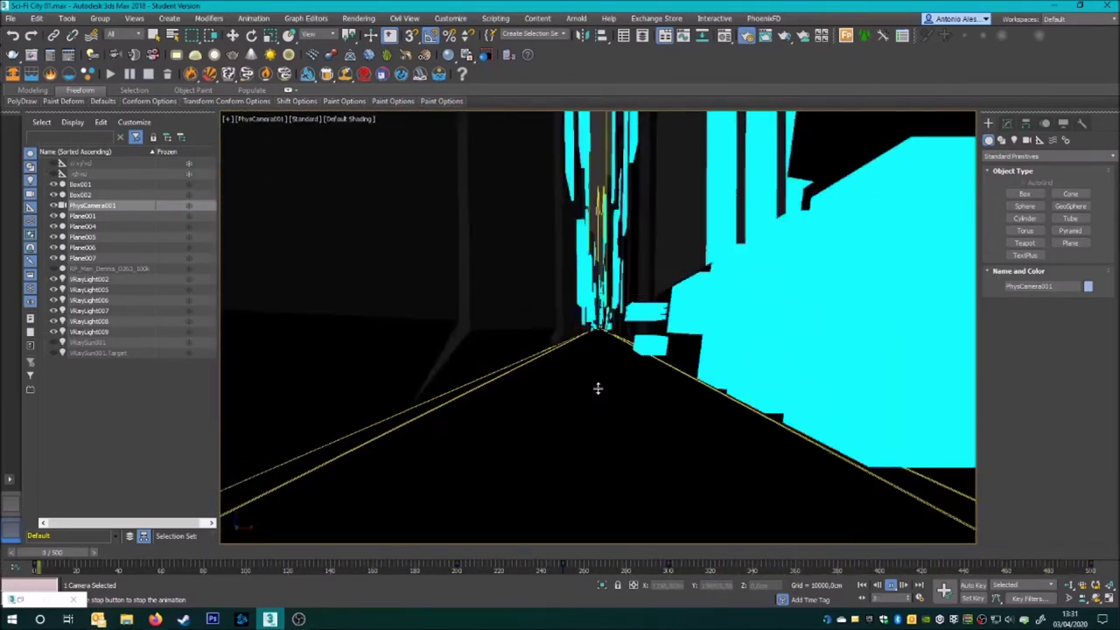
Step: Stop playback, rewind to the start, and frame the camera's curves in the Curve Editor
{"action": "key", "text": "w"}
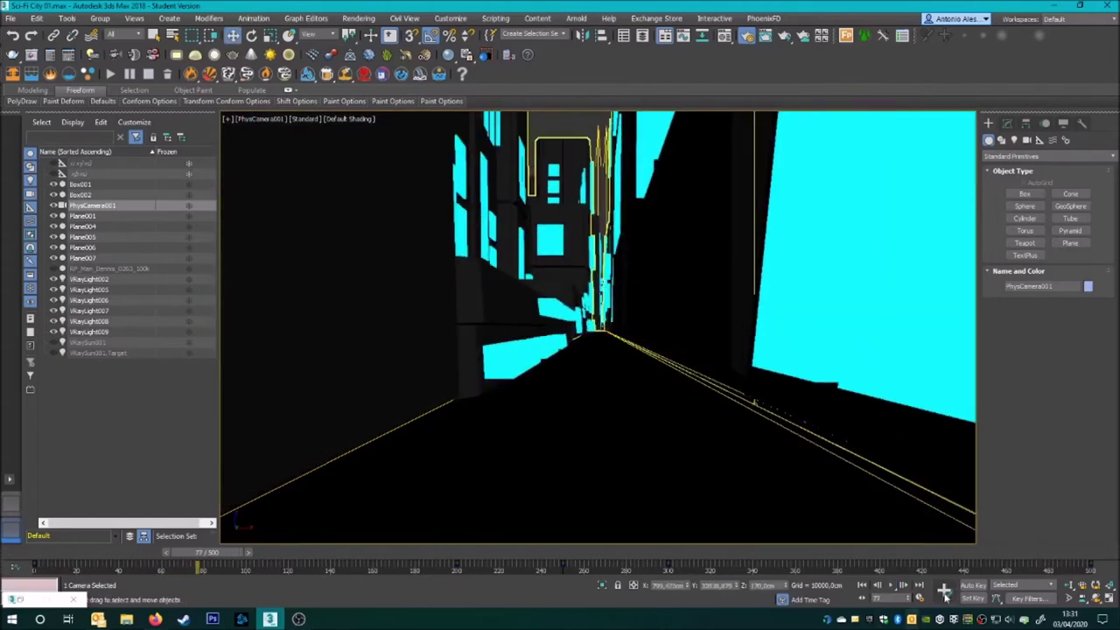
{"action": "left_click", "coordinate": [892, 587]}
{"action": "left_click_drag", "start_coordinate": [233, 552], "coordinate": [41, 552]}
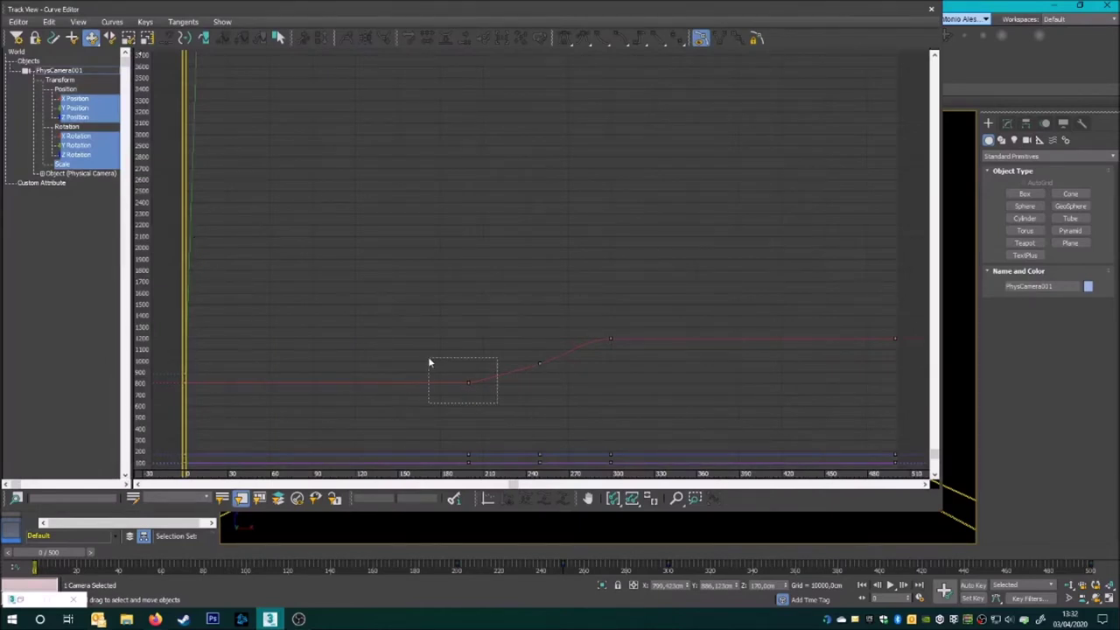
{"action": "key", "text": "z"}
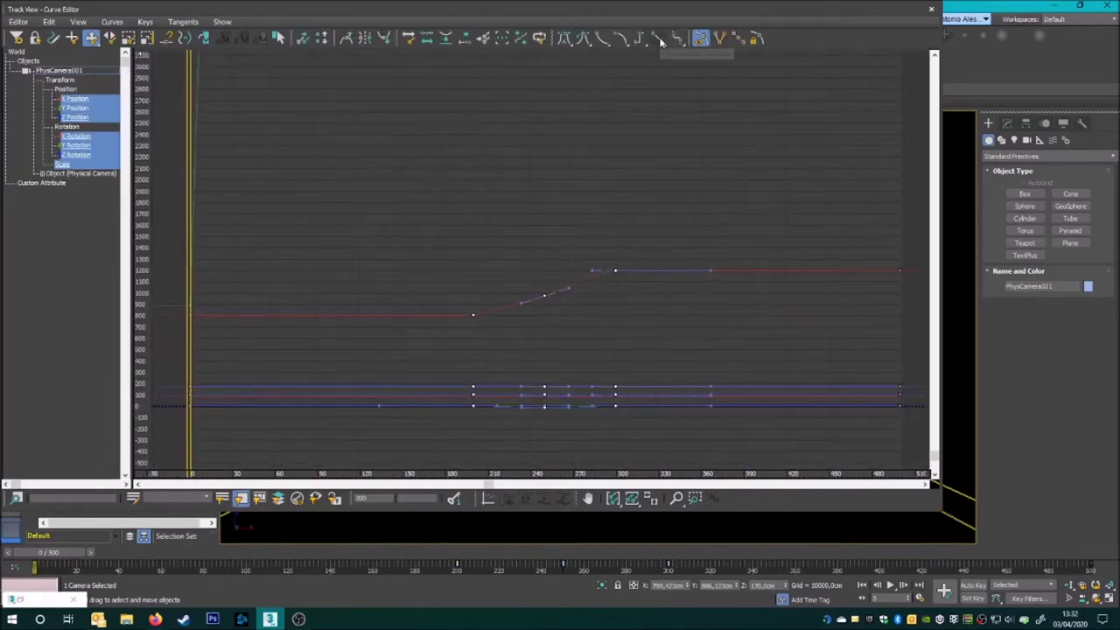
{"action": "left_click", "coordinate": [676, 498]}
{"action": "left_click_drag", "start_coordinate": [515, 408], "coordinate": [572, 241]}
{"action": "mouse_move", "coordinate": [572, 240]}
{"action": "middle_mouse_down"}
{"action": "mouse_move", "coordinate": [512, 257]}
{"action": "mouse_move", "coordinate": [455, 131]}
{"action": "mouse_move", "coordinate": [339, 584]}
{"action": "mouse_move", "coordinate": [423, 255]}
{"action": "middle_mouse_up"}
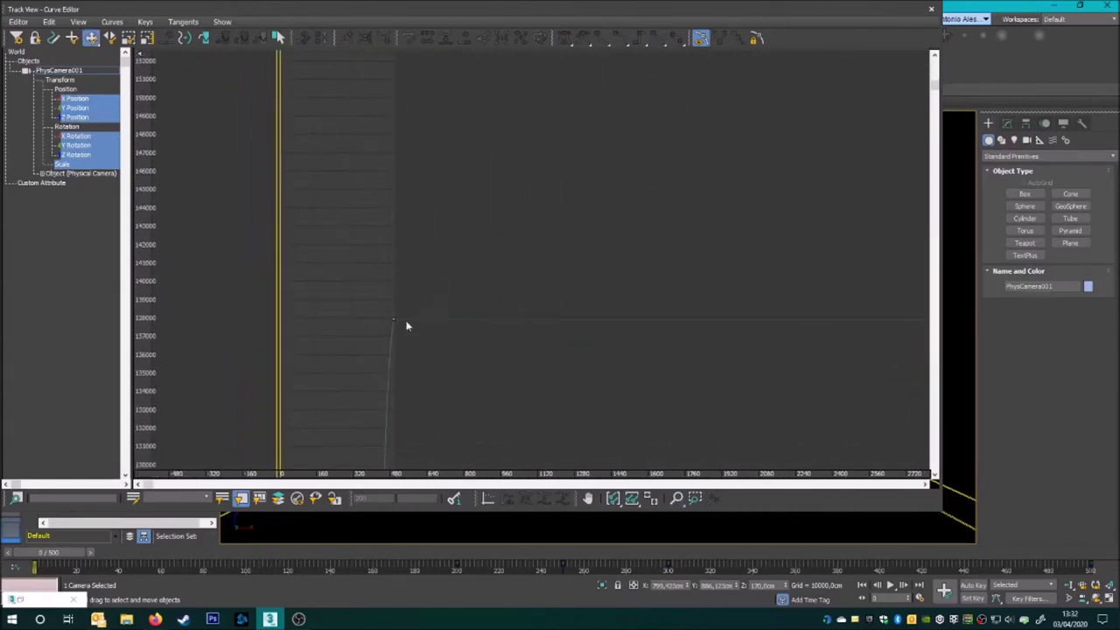
{"action": "mouse_move", "coordinate": [453, 360]}
{"action": "middle_mouse_down"}
{"action": "mouse_move", "coordinate": [428, 80]}
{"action": "mouse_move", "coordinate": [417, 464]}
{"action": "mouse_move", "coordinate": [480, 368]}
{"action": "mouse_move", "coordinate": [482, 222]}
{"action": "middle_mouse_up"}
{"action": "scroll", "coordinate": [481, 224], "scroll_direction": "up", "scroll_amount": 2}
{"action": "scroll", "coordinate": [494, 247], "scroll_direction": "up", "scroll_amount": 2}
{"action": "left_click", "coordinate": [931, 8]}
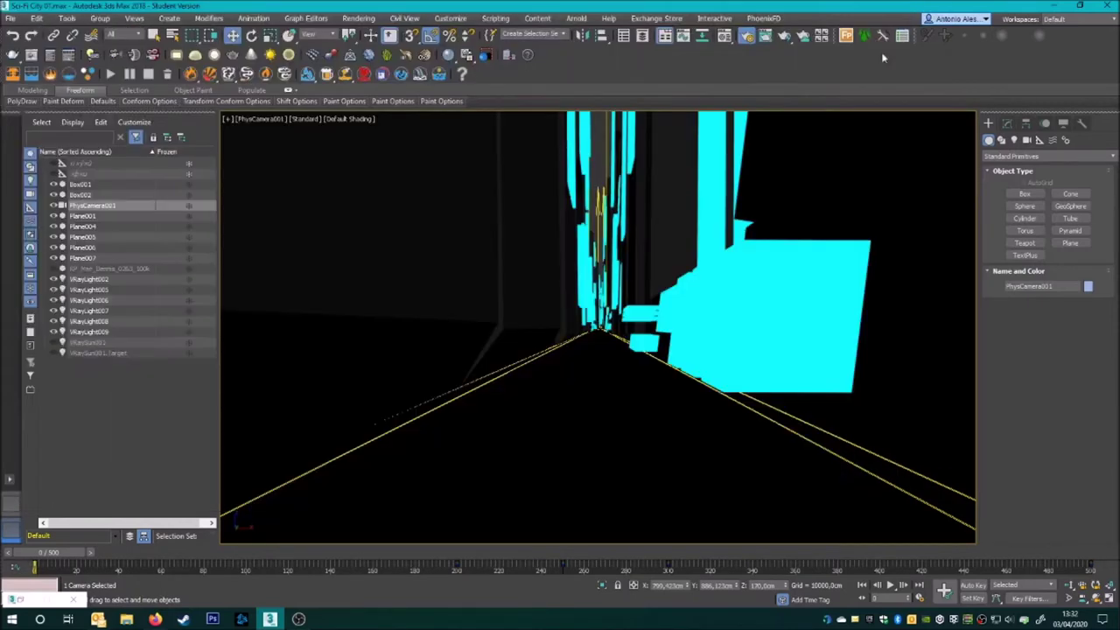
Step: Play the fly-through, rewind to frame 0, recheck the curves, and play again
{"action": "left_click", "coordinate": [889, 584]}
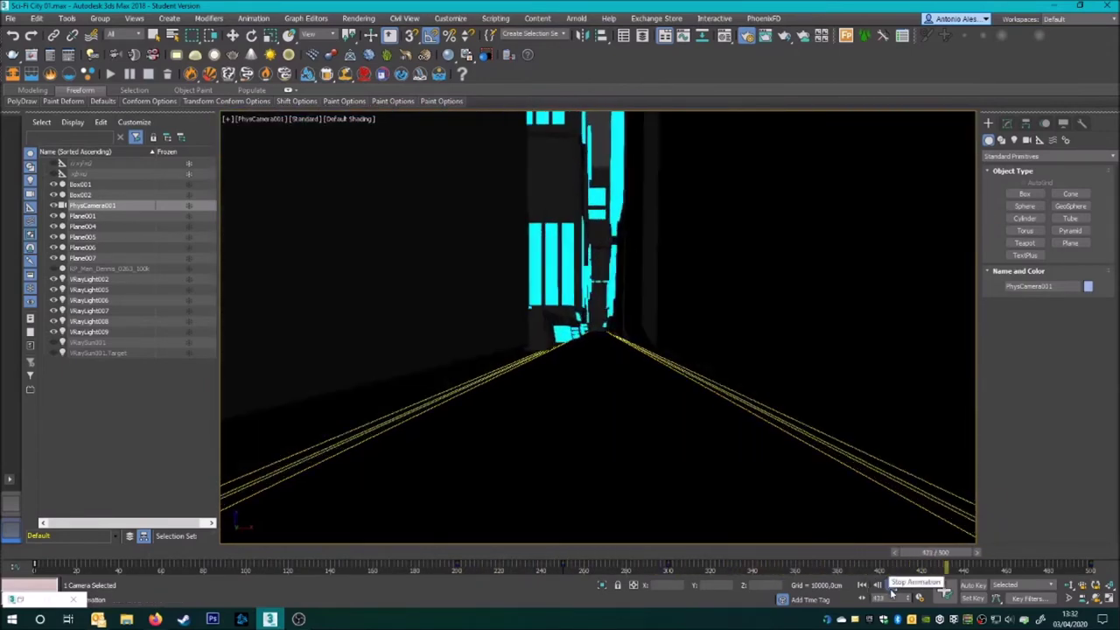
{"action": "left_click", "coordinate": [902, 585]}
{"action": "left_click_drag", "start_coordinate": [966, 553], "coordinate": [61, 552]}
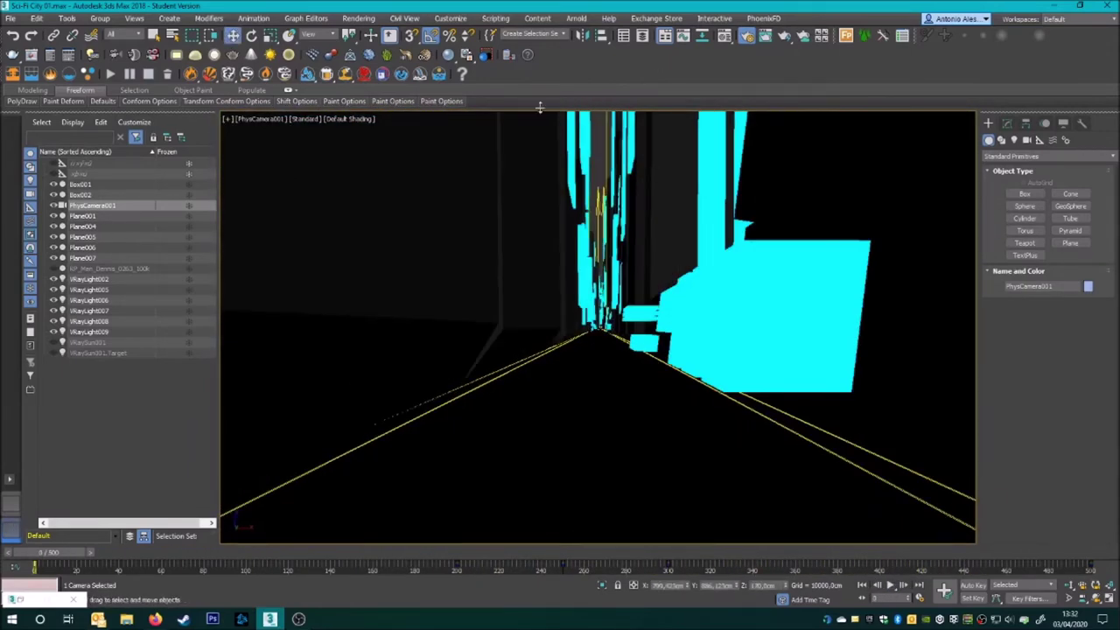
{"action": "left_click", "coordinate": [680, 39]}
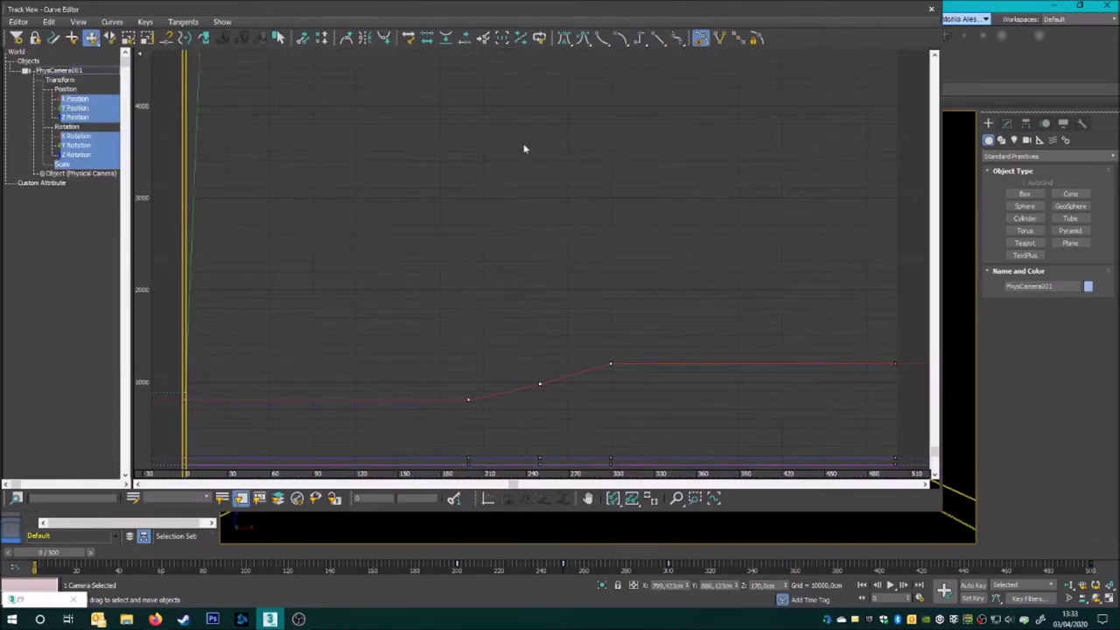
{"action": "left_click", "coordinate": [930, 12]}
{"action": "left_click", "coordinate": [890, 585]}
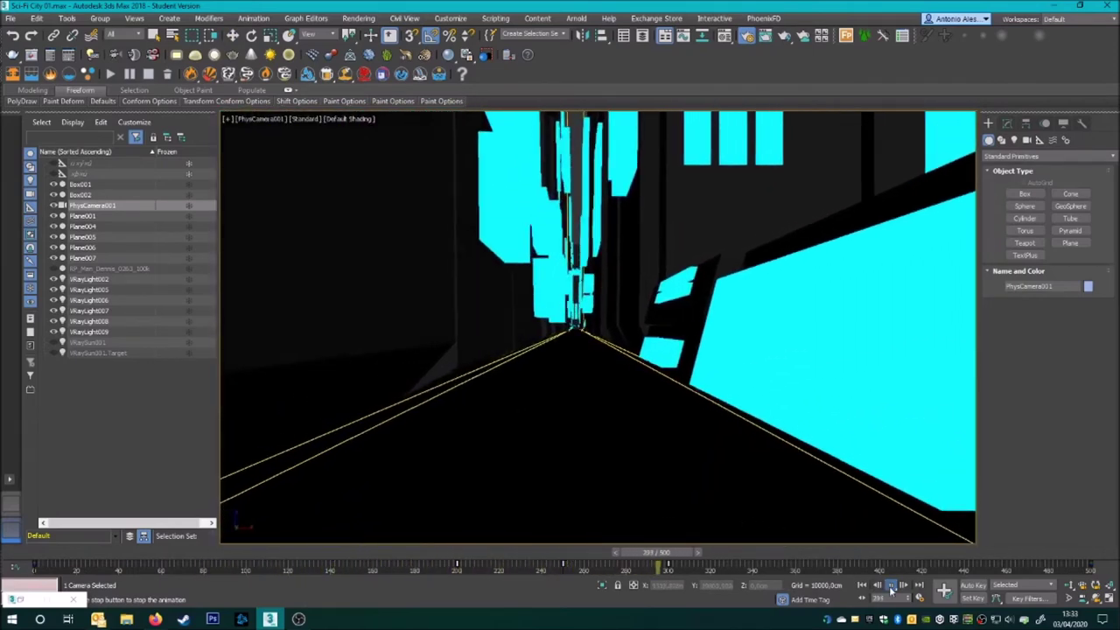
Step: Nudge the frame-240 key slightly and set the camera's keys to Slow tangents
{"action": "left_click_drag", "start_coordinate": [691, 560], "coordinate": [39, 562]}
{"action": "key", "text": "w"}
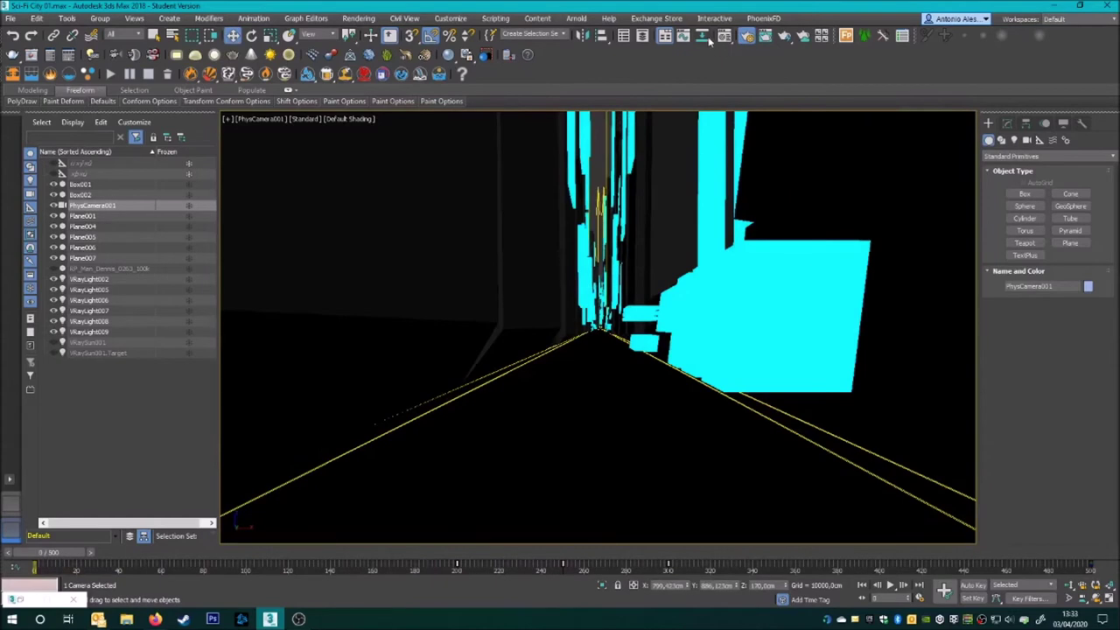
{"action": "key", "text": "ctrl+e"}
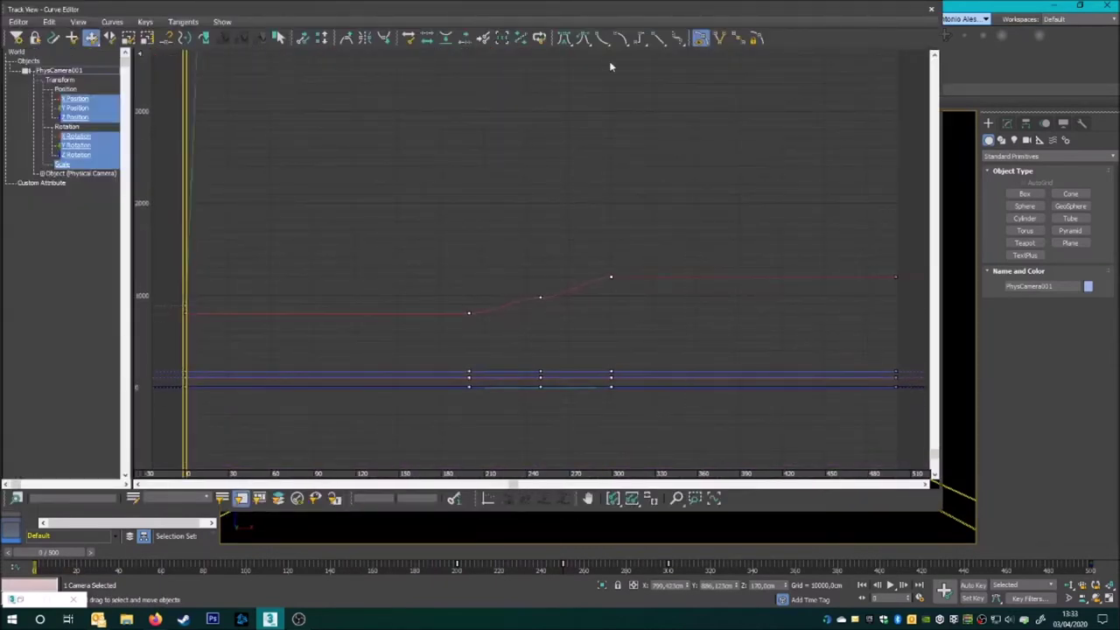
{"action": "left_click_drag", "start_coordinate": [541, 388], "coordinate": [539, 401]}
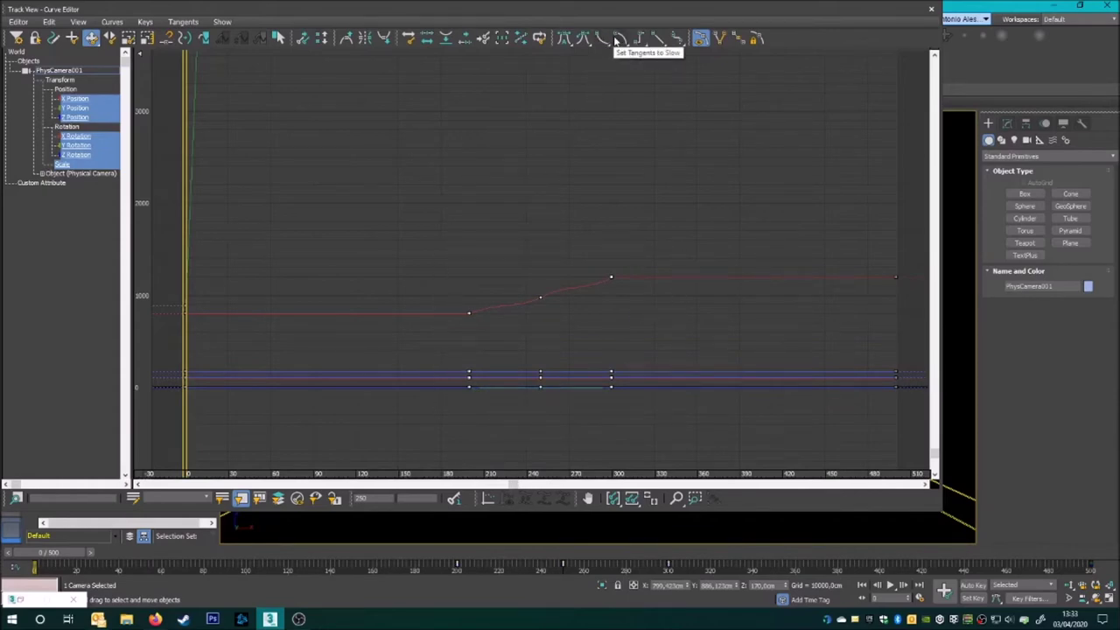
{"action": "left_click", "coordinate": [617, 39]}
Step: Play the smoothed fly-through, rewind to frame 0, and deselect the camera
{"action": "left_click", "coordinate": [931, 10]}
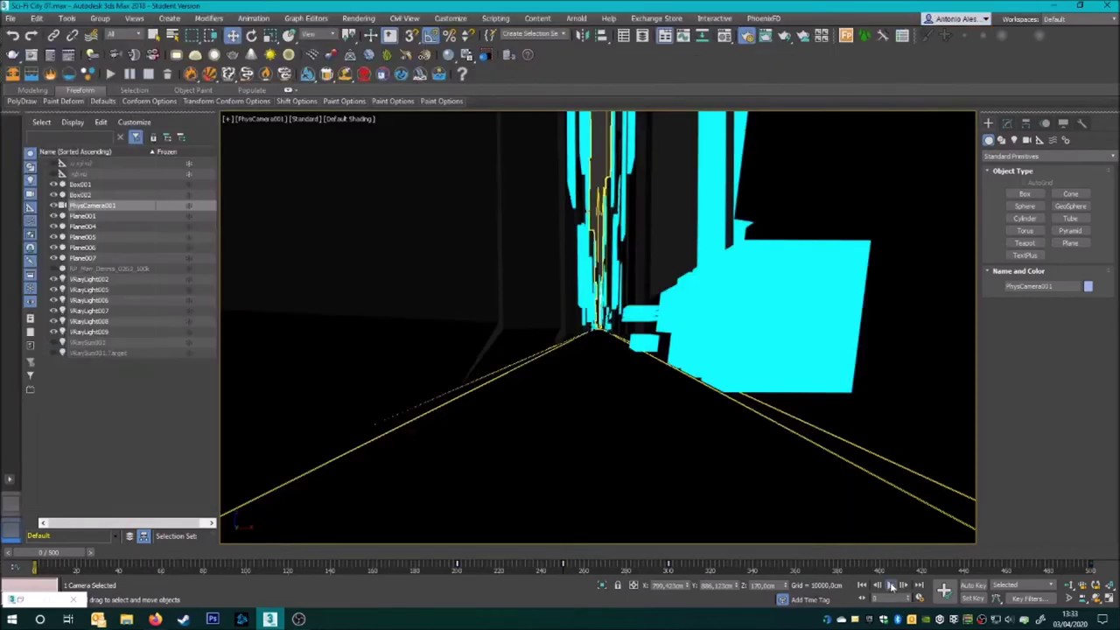
{"action": "left_click", "coordinate": [891, 586]}
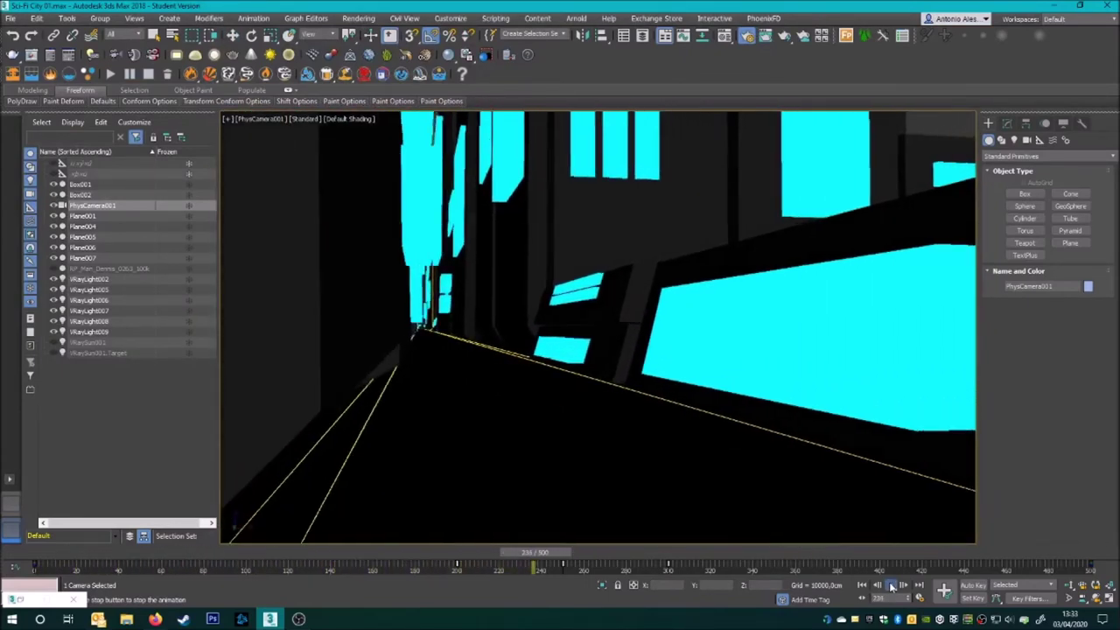
{"action": "left_click", "coordinate": [891, 587]}
{"action": "left_click_drag", "start_coordinate": [816, 552], "coordinate": [60, 547]}
{"action": "left_click", "coordinate": [128, 452]}
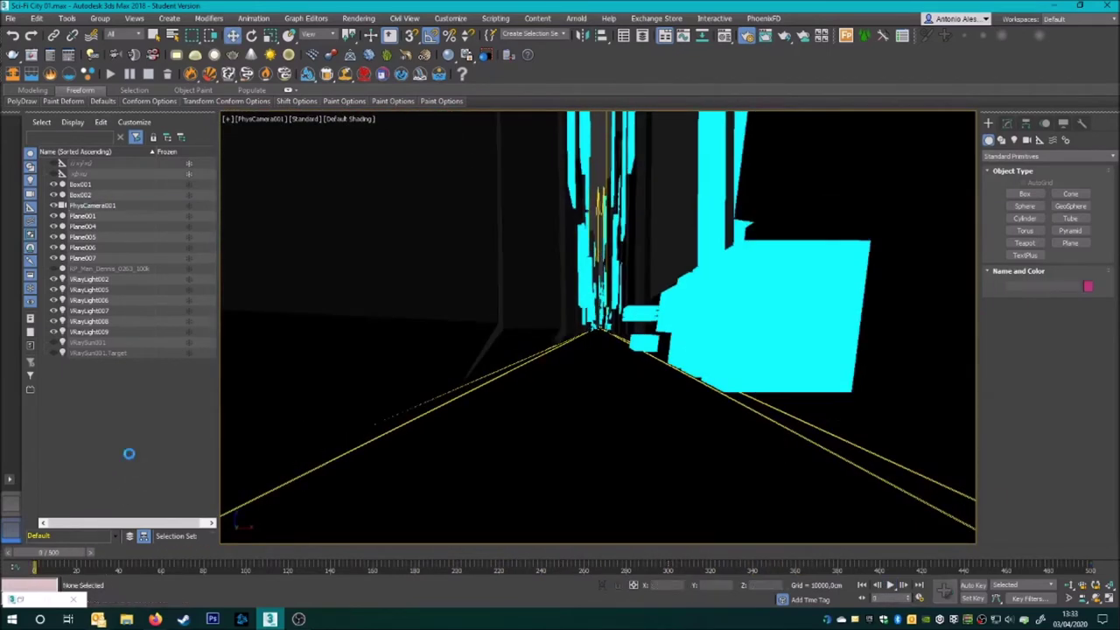
{"action": "left_click", "coordinate": [298, 619]}
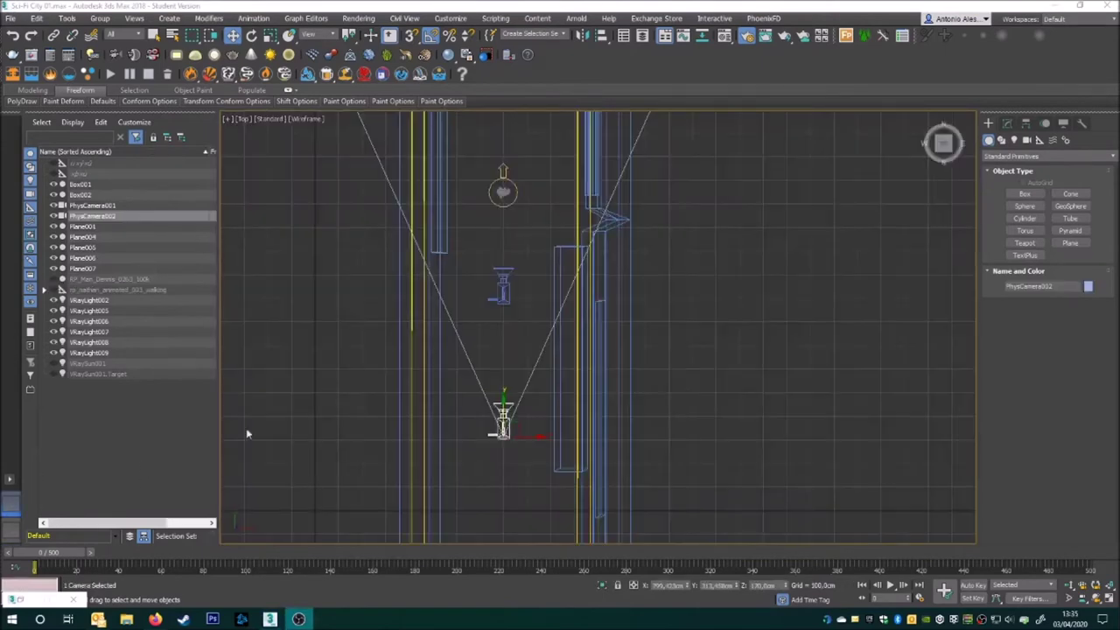
Step: Briefly preview the animation through PhysCamera001 and deselect the camera
{"action": "key", "text": "c"}
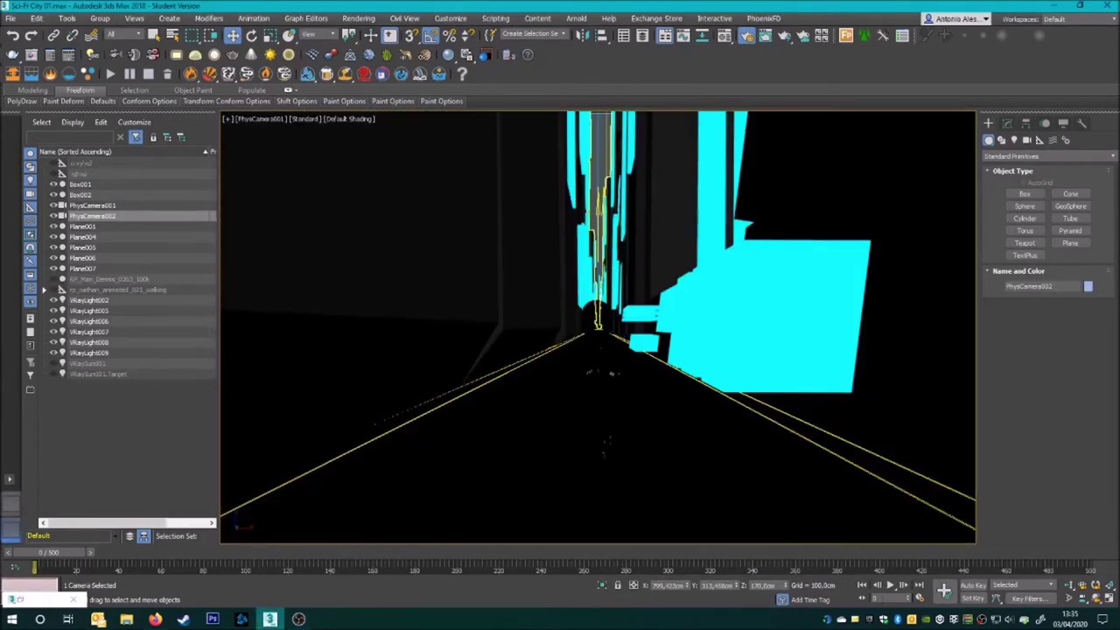
{"action": "left_click", "coordinate": [891, 587]}
{"action": "left_click", "coordinate": [891, 586]}
{"action": "left_click", "coordinate": [113, 436]}
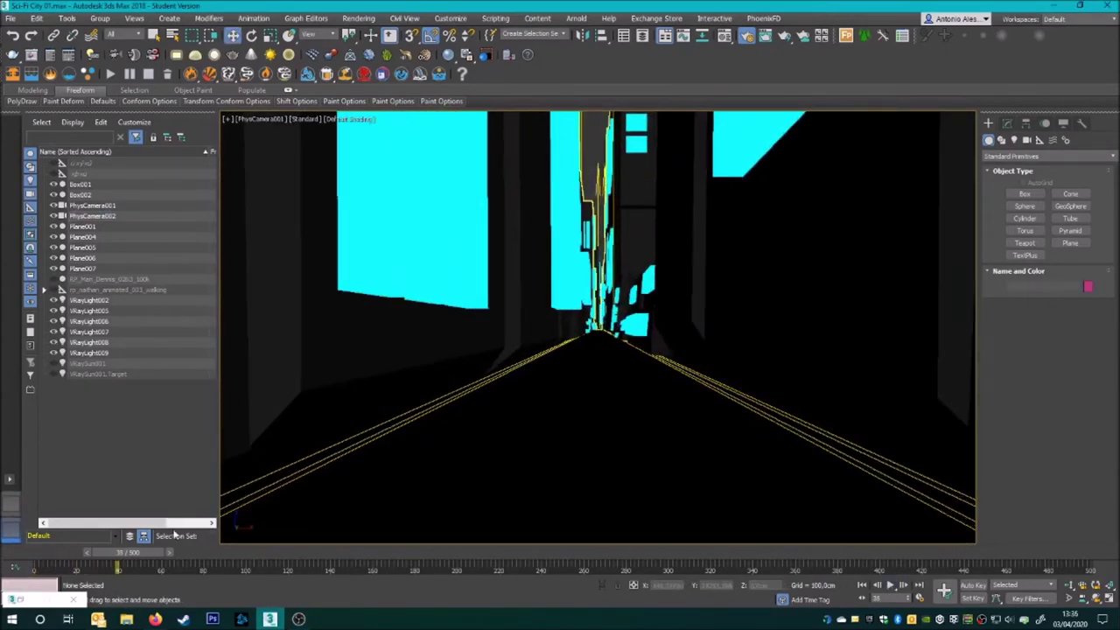
Step: Switch the view to PhysCamera002, play its shot, and rewind near the start
{"action": "key", "text": "c"}
{"action": "double_click", "coordinate": [516, 240]}
{"action": "left_click", "coordinate": [891, 586]}
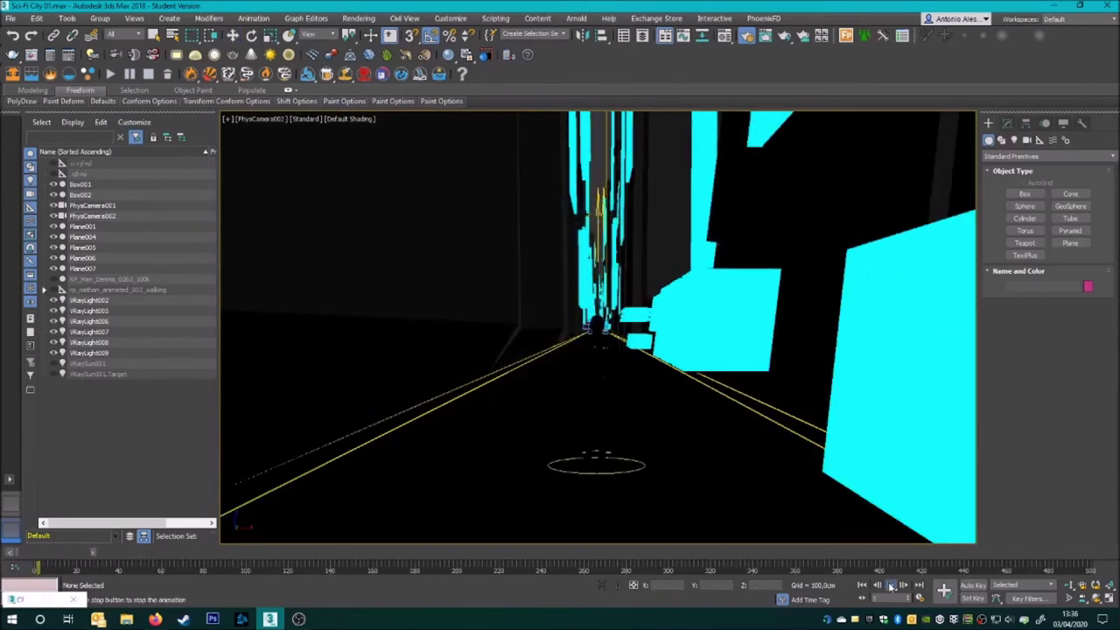
{"action": "left_click", "coordinate": [891, 586]}
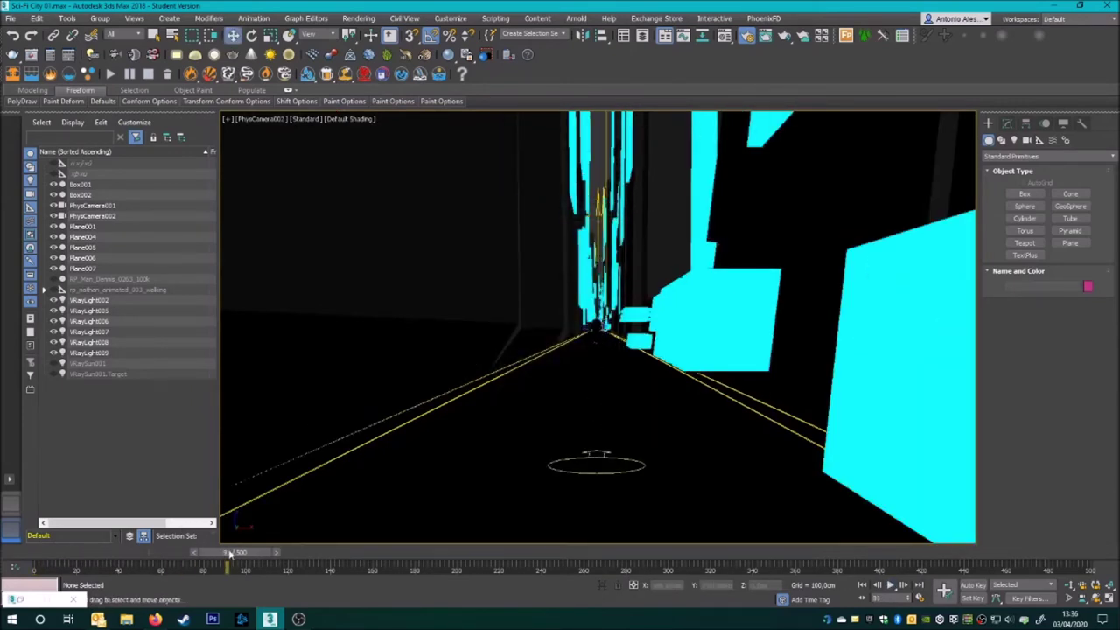
{"action": "left_click_drag", "start_coordinate": [229, 553], "coordinate": [39, 562]}
{"action": "left_click", "coordinate": [450, 18]}
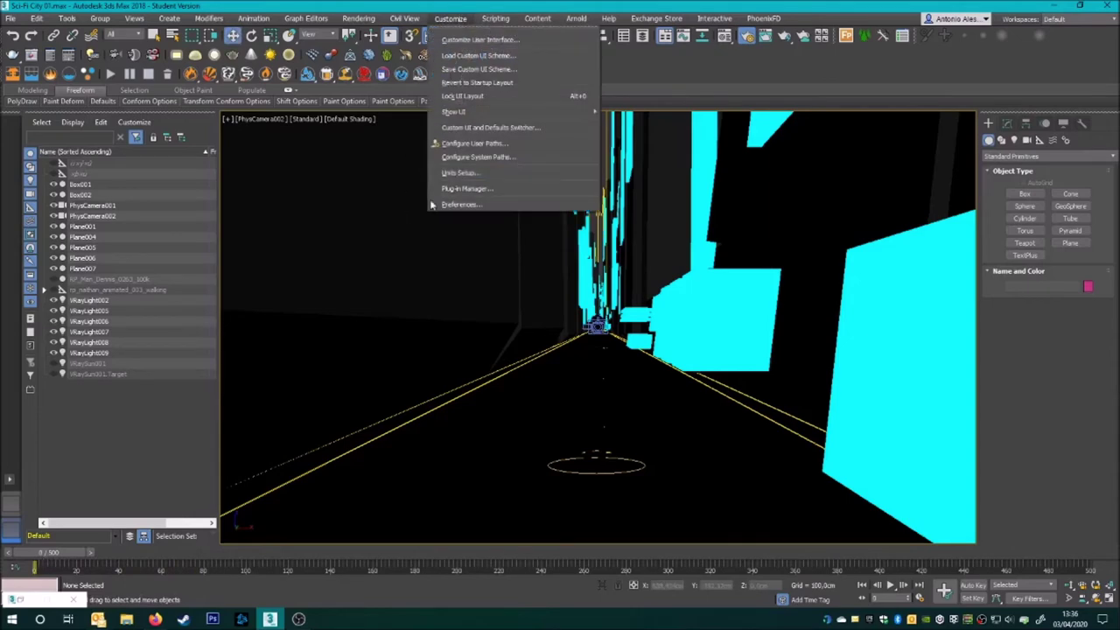
Step: In Configure User and System Paths, start adding an External Files path from the Desktop
{"action": "left_click", "coordinate": [500, 144]}
{"action": "left_click", "coordinate": [669, 287]}
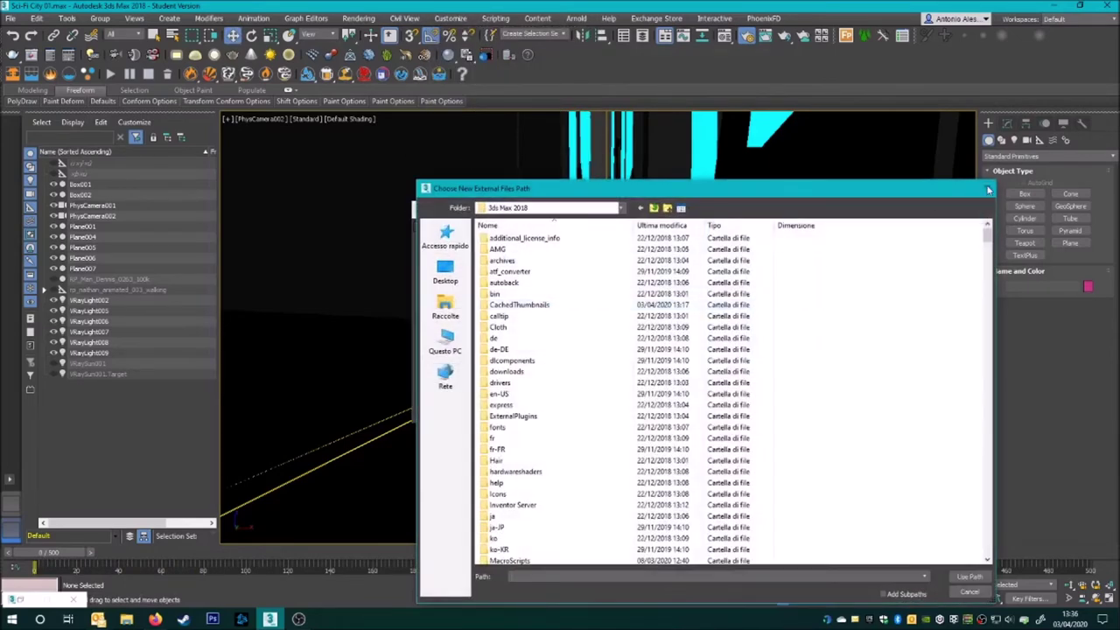
{"action": "key", "text": "Escape"}
{"action": "left_click", "coordinate": [670, 283]}
{"action": "left_click", "coordinate": [446, 273]}
Step: Add Rendering FILES\material\Persone\ANIMATI\…\tex as an external files path and confirm
{"action": "scroll", "coordinate": [644, 350], "scroll_direction": "down", "scroll_amount": 5}
{"action": "double_click", "coordinate": [795, 306]}
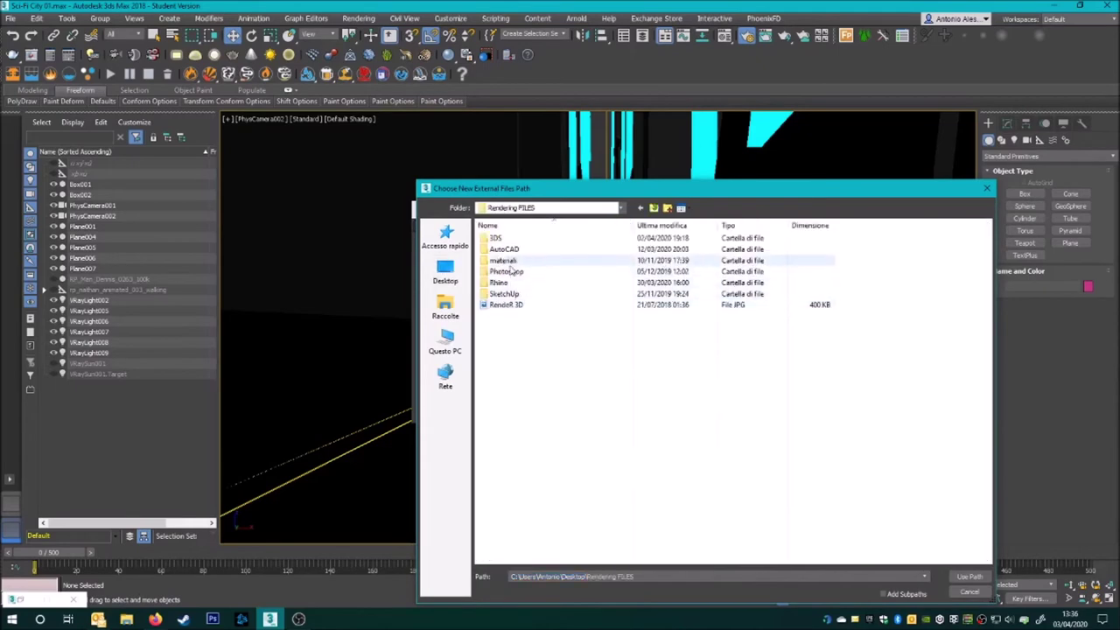
{"action": "double_click", "coordinate": [512, 260]}
{"action": "double_click", "coordinate": [507, 293]}
{"action": "double_click", "coordinate": [500, 238]}
{"action": "double_click", "coordinate": [501, 248]}
{"action": "double_click", "coordinate": [500, 238]}
{"action": "double_click", "coordinate": [506, 254]}
{"action": "left_click", "coordinate": [670, 405]}
{"action": "key", "text": "F10"}
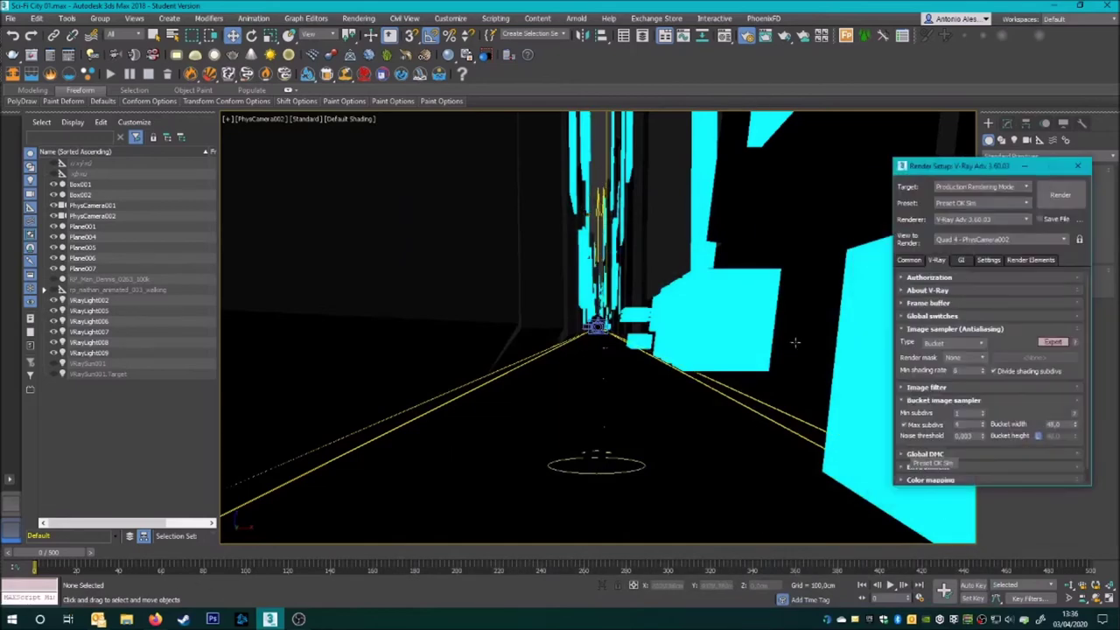
Step: Render a V-Ray test of frame 0 through PhysCamera002, then close the finished render
{"action": "left_click", "coordinate": [1065, 195]}
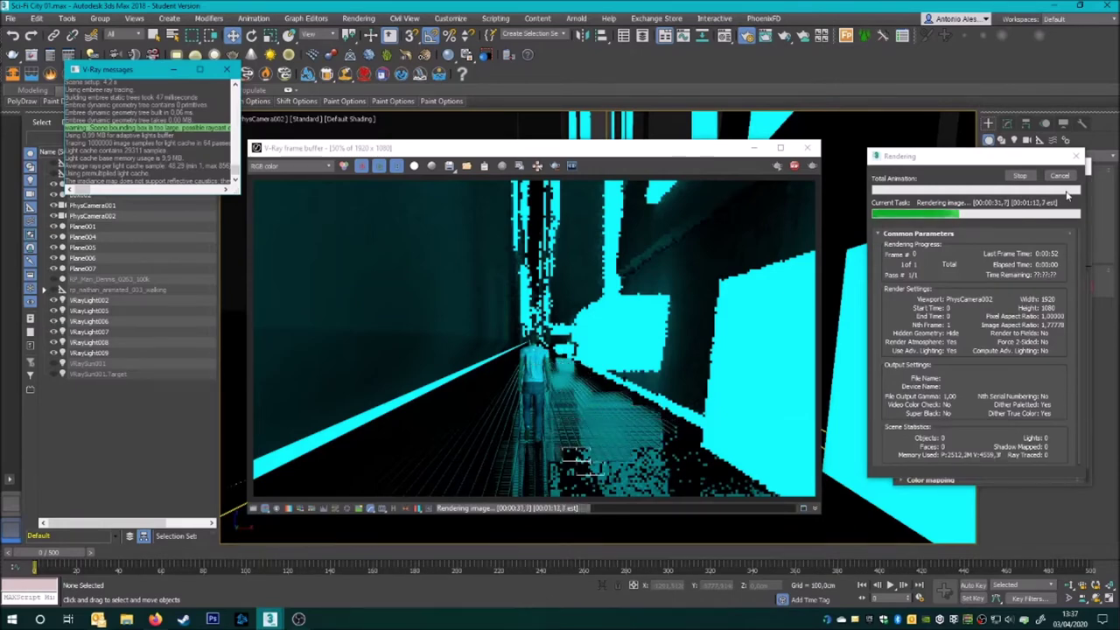
{"action": "left_click", "coordinate": [806, 148]}
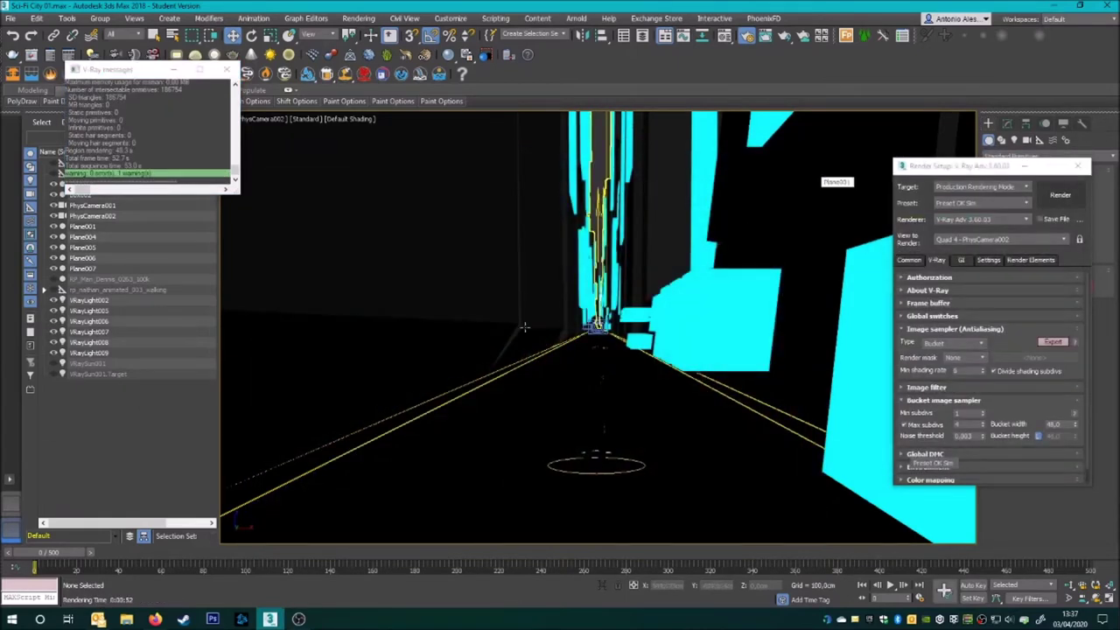
Step: Switch to Top view, close the render messages, and play the character's walk, rewinding to frame 0
{"action": "left_click", "coordinate": [7, 507]}
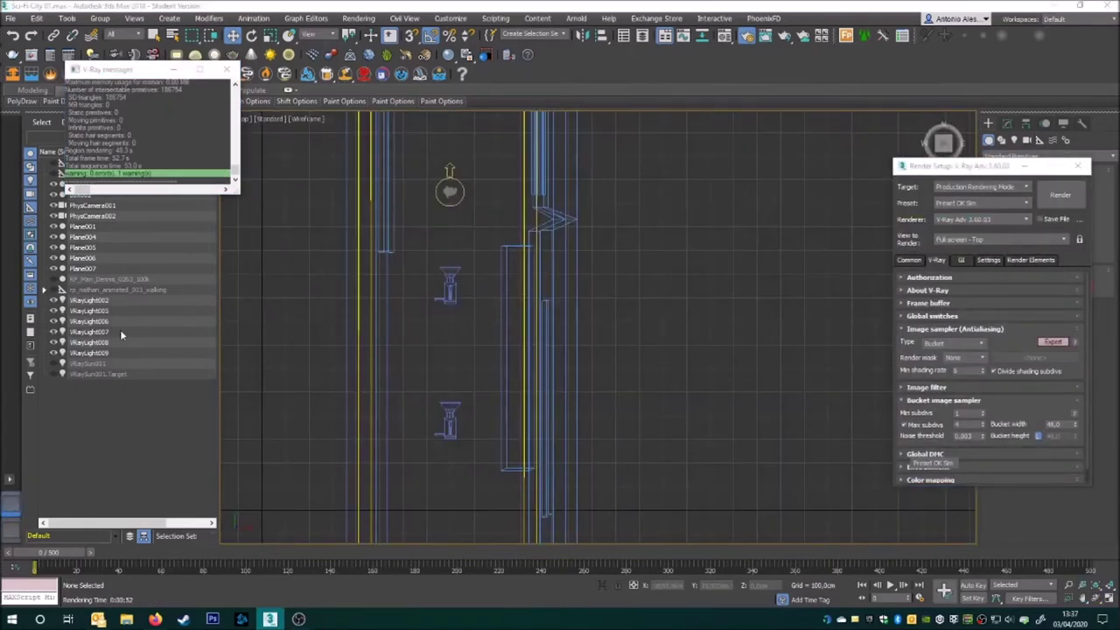
{"action": "left_click", "coordinate": [226, 69]}
{"action": "middle_click_drag", "start_coordinate": [430, 374], "coordinate": [430, 422]}
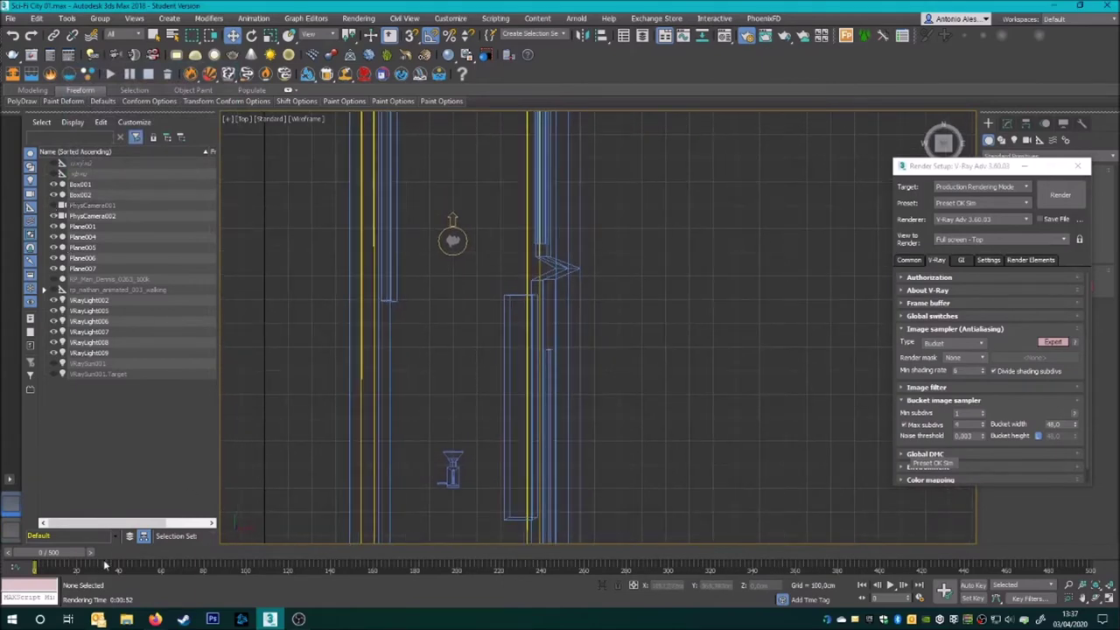
{"action": "left_click", "coordinate": [890, 585]}
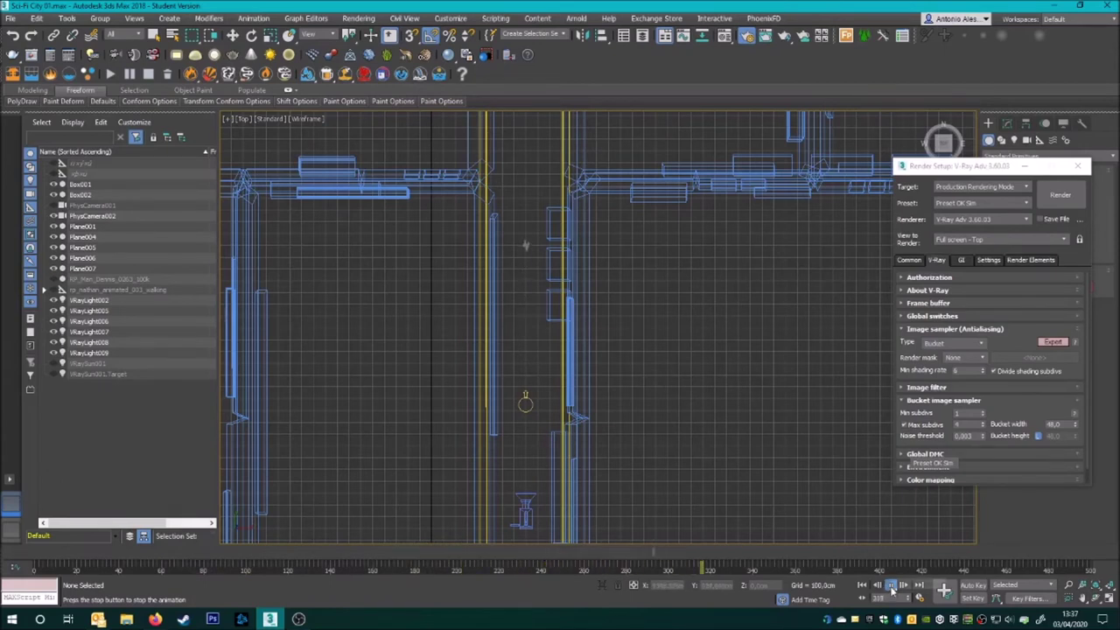
{"action": "left_click_drag", "start_coordinate": [706, 555], "coordinate": [20, 554]}
Step: Pick the walking character's control in the Top view, zooming in around it
{"action": "key", "text": "w"}
{"action": "left_click", "coordinate": [526, 400]}
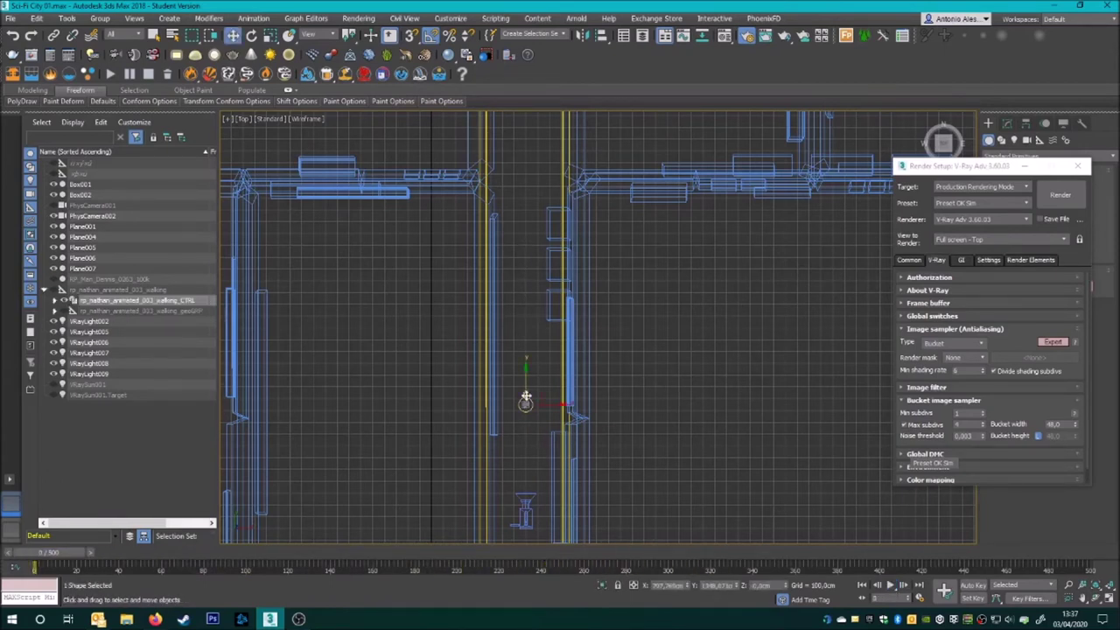
{"action": "scroll", "coordinate": [558, 386], "scroll_direction": "up", "scroll_amount": 3}
{"action": "left_click", "coordinate": [535, 322]}
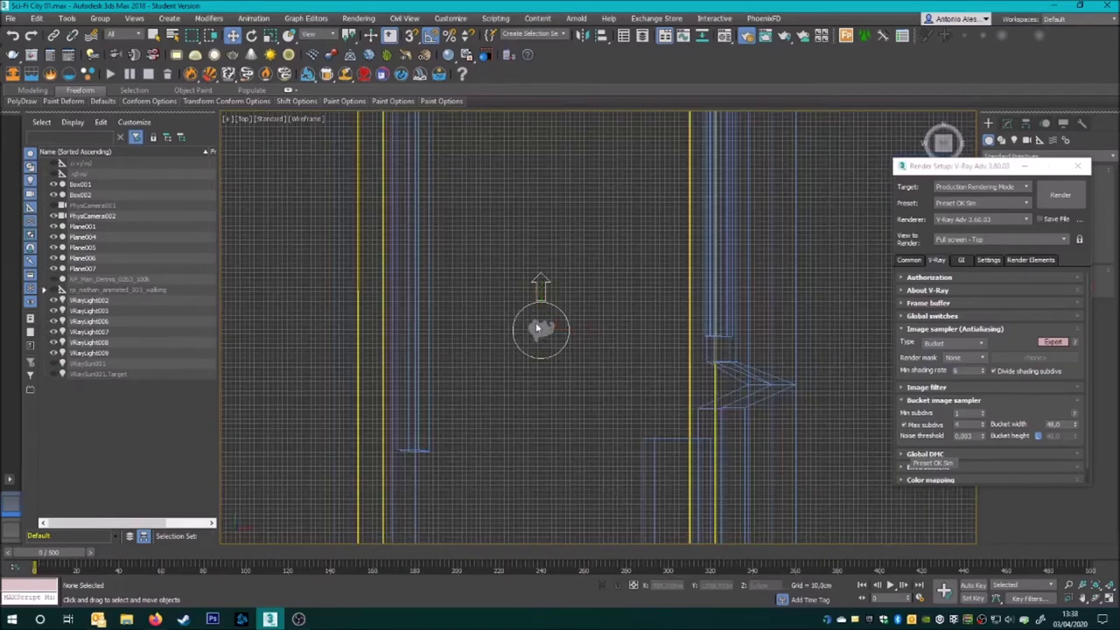
{"action": "scroll", "coordinate": [535, 322], "scroll_direction": "up", "scroll_amount": 3}
{"action": "scroll", "coordinate": [563, 366], "scroll_direction": "down", "scroll_amount": 2}
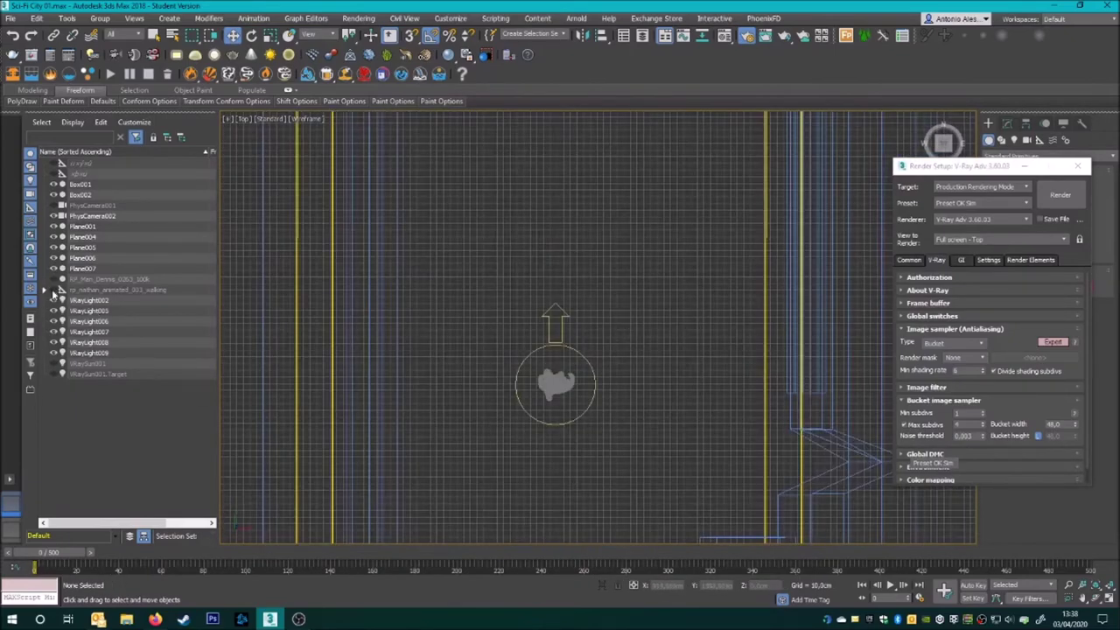
{"action": "scroll", "coordinate": [450, 393], "scroll_direction": "down", "scroll_amount": 2}
Step: Reselect the character's control, scrub to frame 500, and open Time Configuration
{"action": "left_click", "coordinate": [537, 316]}
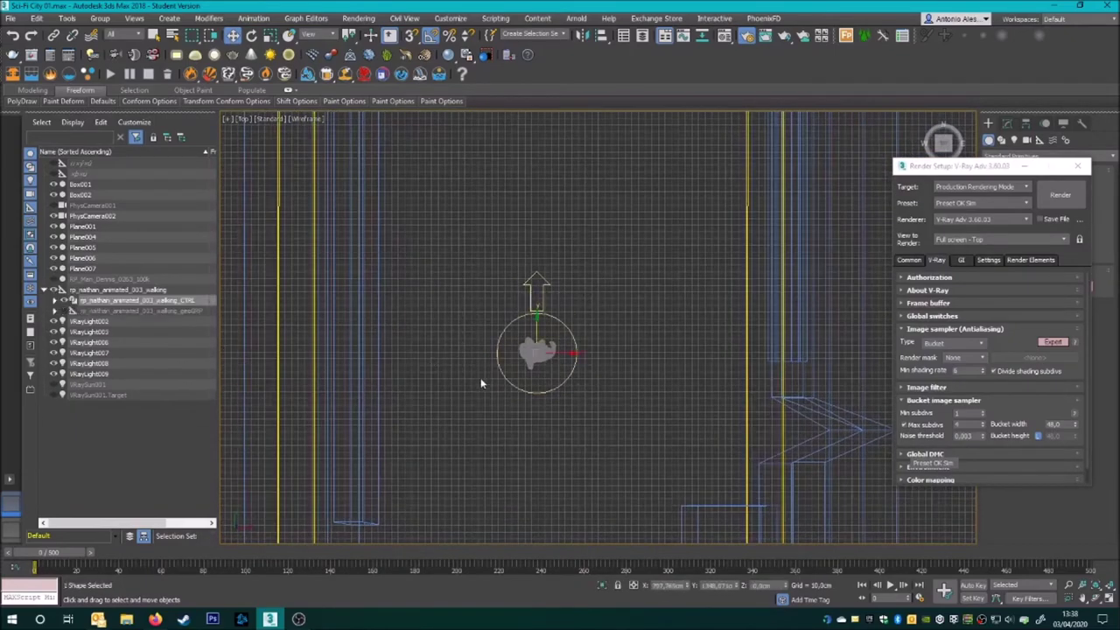
{"action": "scroll", "coordinate": [483, 402], "scroll_direction": "down", "scroll_amount": 2}
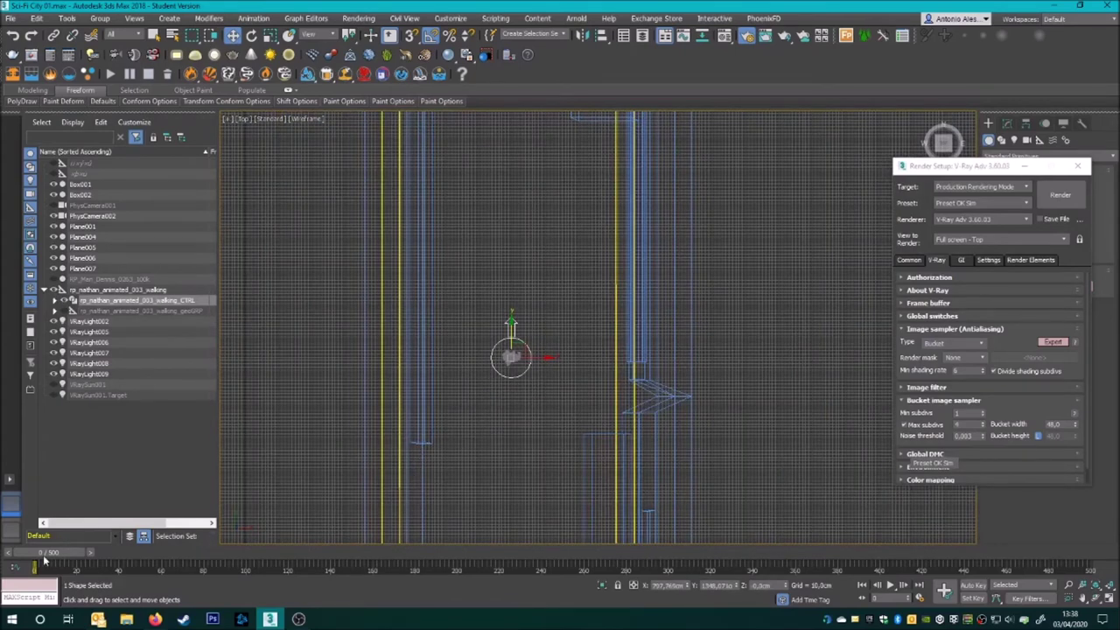
{"action": "scroll", "coordinate": [560, 350], "scroll_direction": "down", "scroll_amount": 3}
{"action": "left_click_drag", "start_coordinate": [39, 552], "coordinate": [1089, 553]}
{"action": "scroll", "coordinate": [710, 515], "scroll_direction": "down", "scroll_amount": 3}
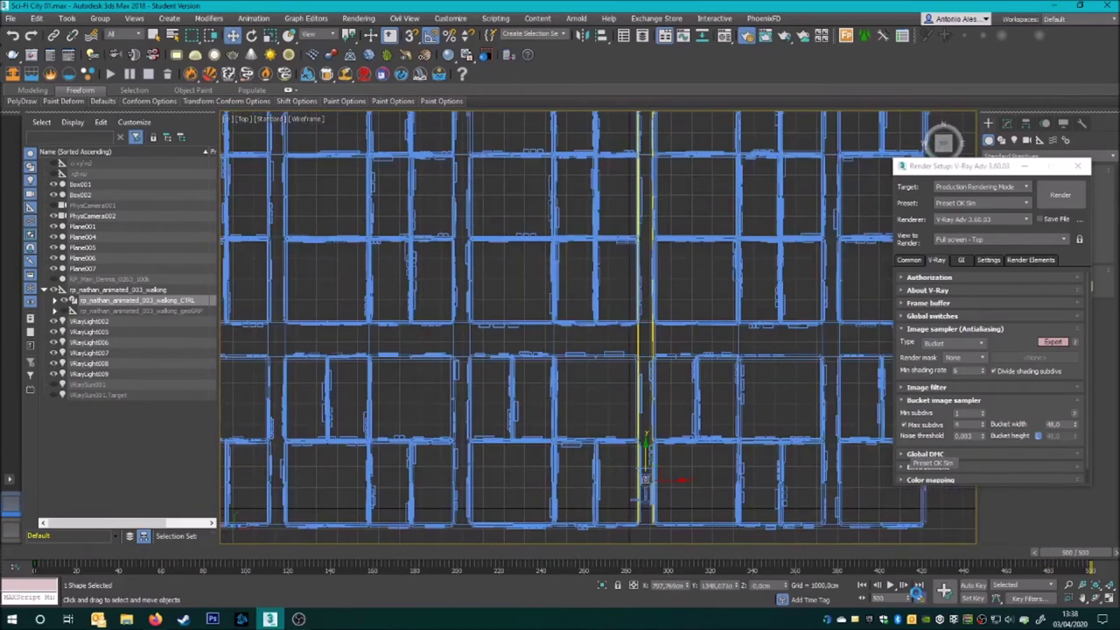
{"action": "left_click", "coordinate": [916, 592]}
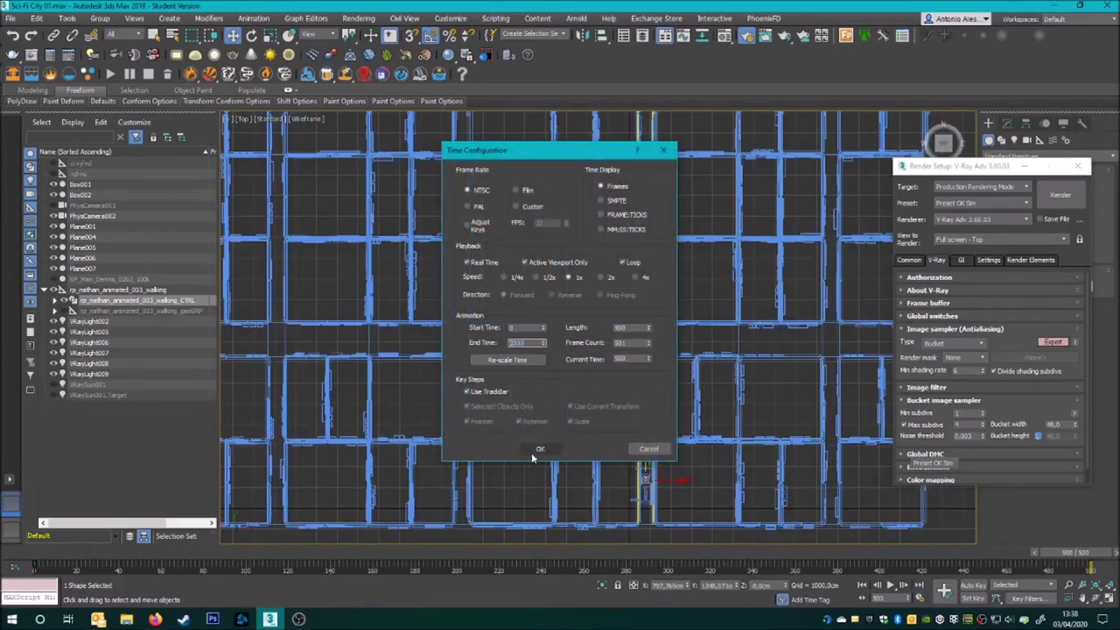
Step: Confirm the 2000-frame length and, with Auto Key on, key the camera forward down the street at frame 2000
{"action": "left_click", "coordinate": [537, 449]}
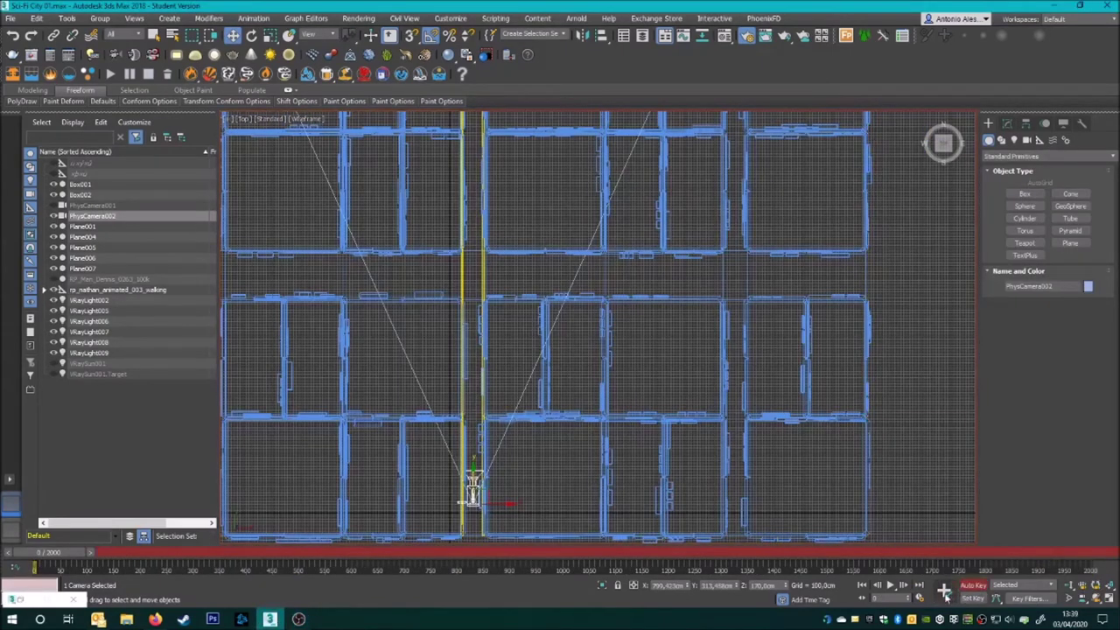
{"action": "left_click_drag", "start_coordinate": [35, 553], "coordinate": [1089, 552]}
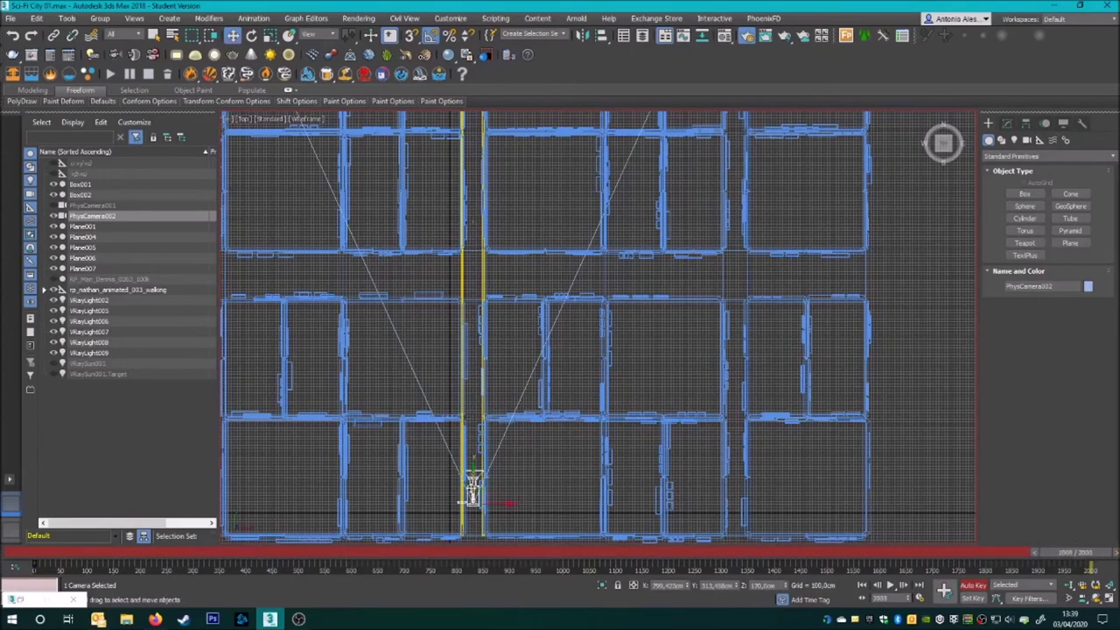
{"action": "left_click_drag", "start_coordinate": [473, 490], "coordinate": [473, 258]}
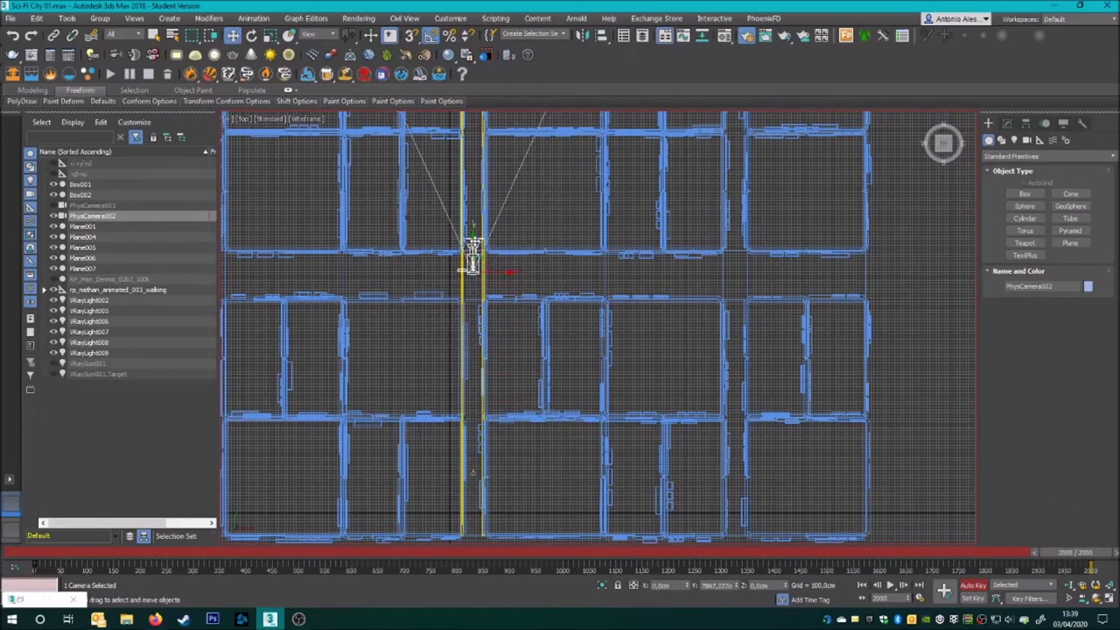
{"action": "left_click", "coordinate": [975, 586]}
Step: Scrub the camera move, then inspect the camera's keys and curves in the Curve Editor
{"action": "left_click_drag", "start_coordinate": [1089, 552], "coordinate": [14, 552]}
{"action": "key", "text": "w"}
{"action": "key", "text": "ctrl+e"}
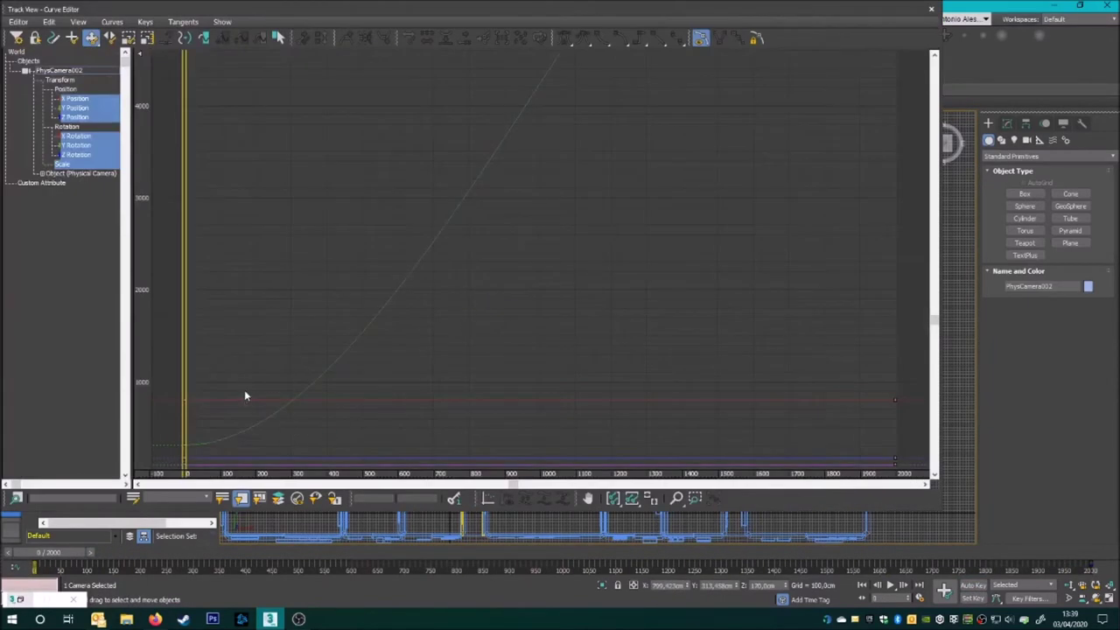
{"action": "left_click_drag", "start_coordinate": [210, 455], "coordinate": [162, 430]}
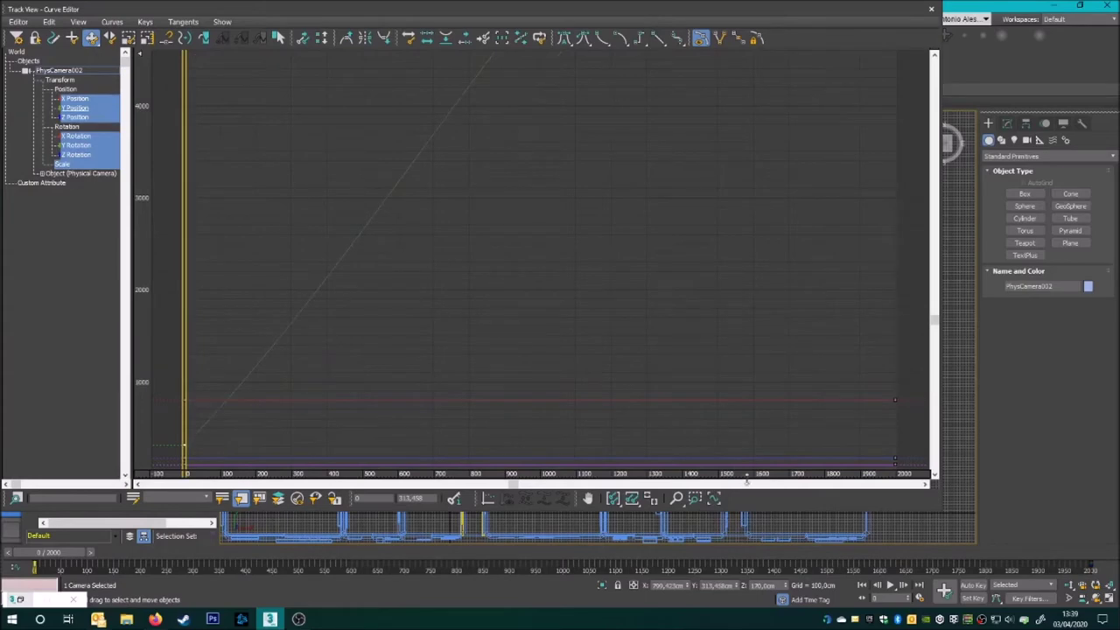
{"action": "left_click", "coordinate": [688, 501]}
{"action": "left_click_drag", "start_coordinate": [583, 429], "coordinate": [592, 232]}
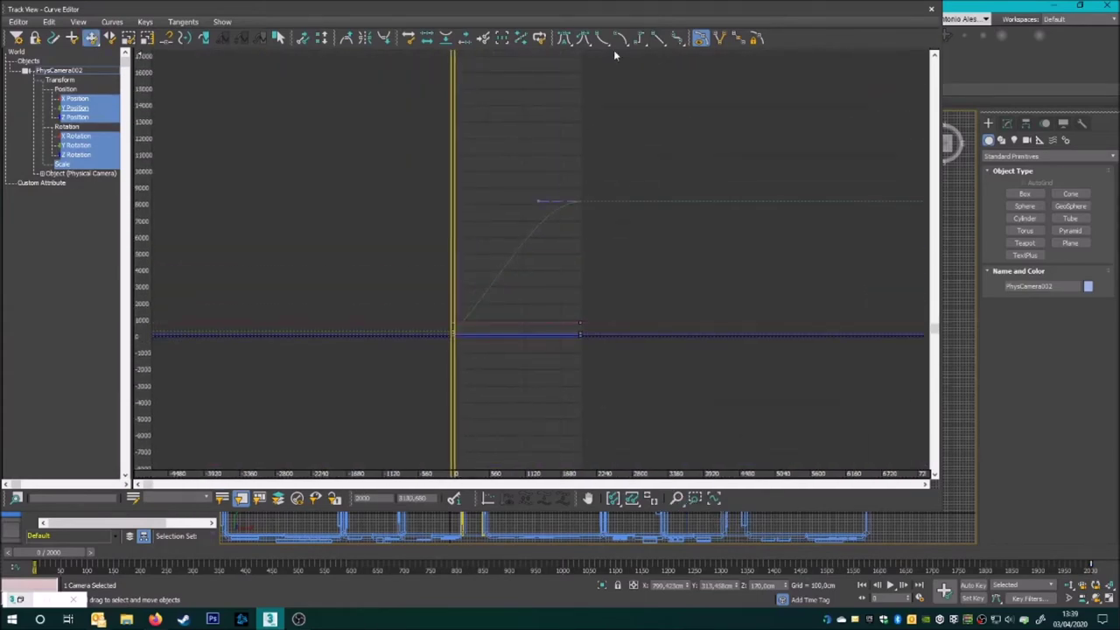
{"action": "left_click", "coordinate": [933, 11]}
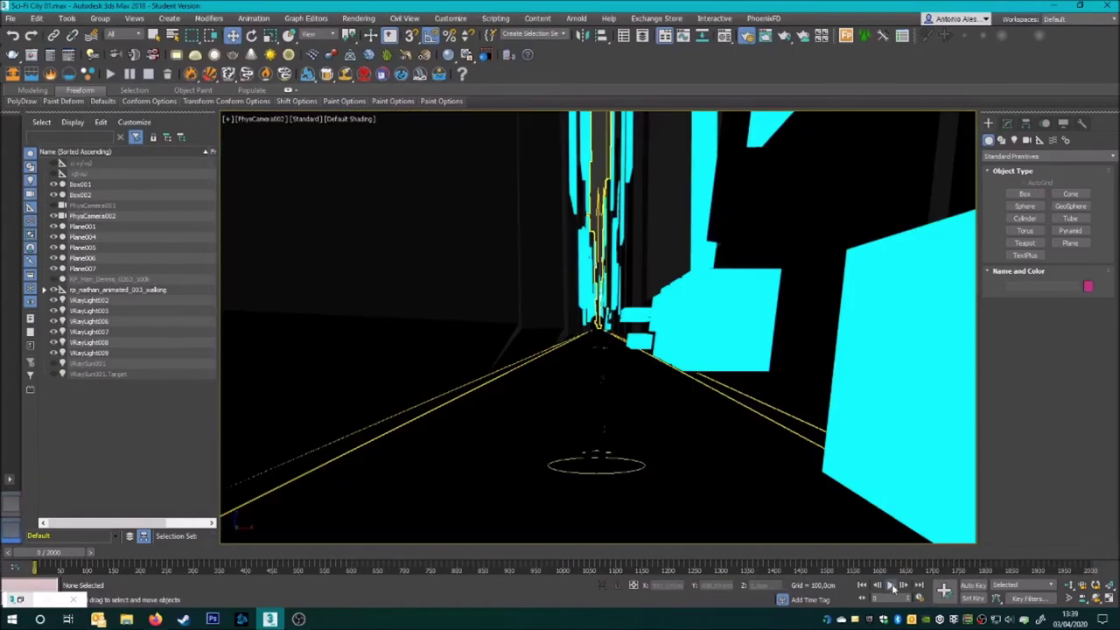
Step: Play the camera fly-through, stop it and scrub back to an earlier frame
{"action": "left_click", "coordinate": [891, 585]}
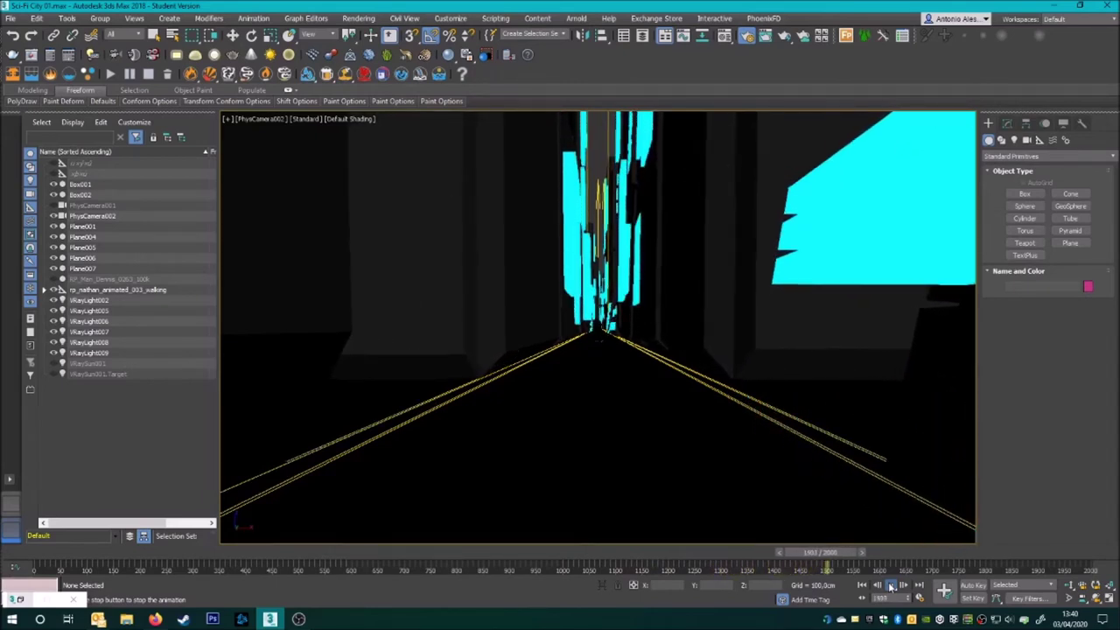
{"action": "left_click", "coordinate": [891, 586]}
{"action": "left_click_drag", "start_coordinate": [853, 552], "coordinate": [21, 554]}
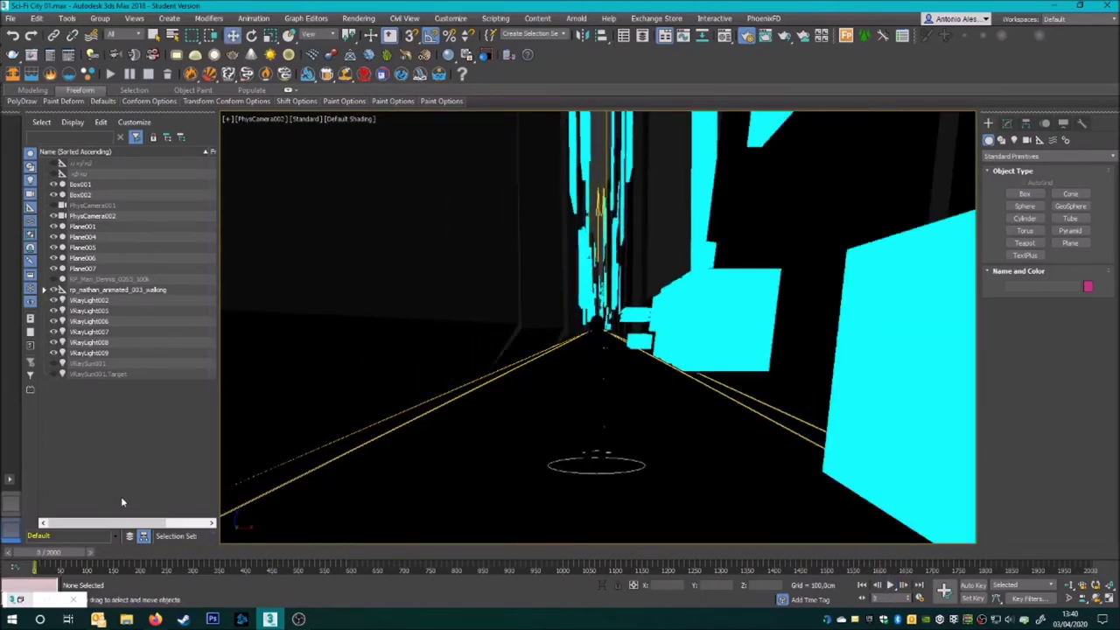
Step: Switch to Perspective, select the walking character's control, and frame a low view behind it
{"action": "key", "text": "p"}
{"action": "left_click", "coordinate": [590, 476]}
{"action": "left_click", "coordinate": [587, 464]}
{"action": "mouse_move", "coordinate": [588, 464]}
{"action": "middle_mouse_down", "text": "alt"}
{"action": "mouse_move", "coordinate": [729, 265]}
{"action": "mouse_move", "coordinate": [546, 442]}
{"action": "middle_mouse_up", "text": "alt"}
{"action": "scroll", "coordinate": [545, 441], "scroll_direction": "down", "scroll_amount": 5}
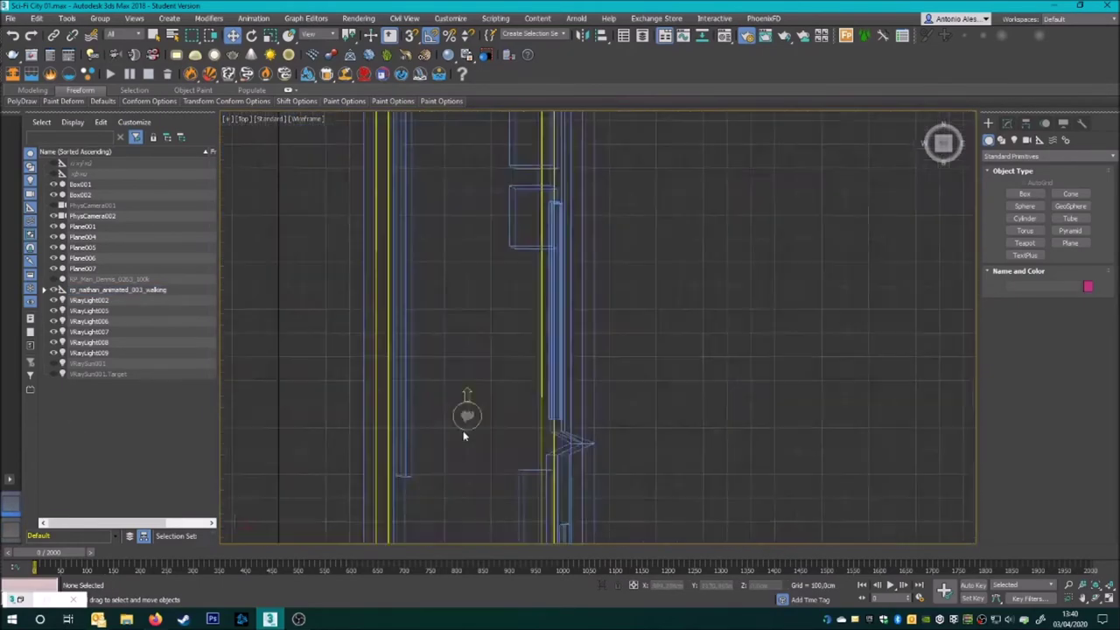
{"action": "left_click", "coordinate": [289, 512]}
{"action": "scroll", "coordinate": [508, 447], "scroll_direction": "up", "scroll_amount": 5}
{"action": "scroll", "coordinate": [577, 403], "scroll_direction": "up", "scroll_amount": 5}
{"action": "scroll", "coordinate": [579, 412], "scroll_direction": "up", "scroll_amount": 5}
{"action": "scroll", "coordinate": [579, 411], "scroll_direction": "up", "scroll_amount": 3}
{"action": "middle_click_drag", "start_coordinate": [580, 411], "coordinate": [528, 416], "text": "alt"}
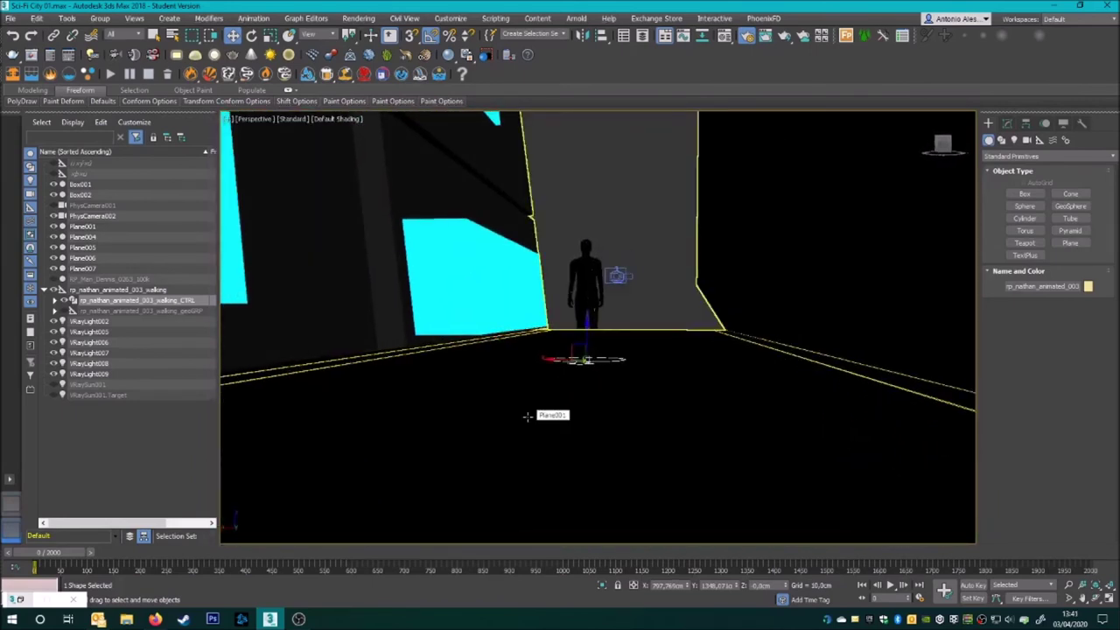
Step: Play the character's walk, stop it and return to frame 0
{"action": "left_click", "coordinate": [889, 584]}
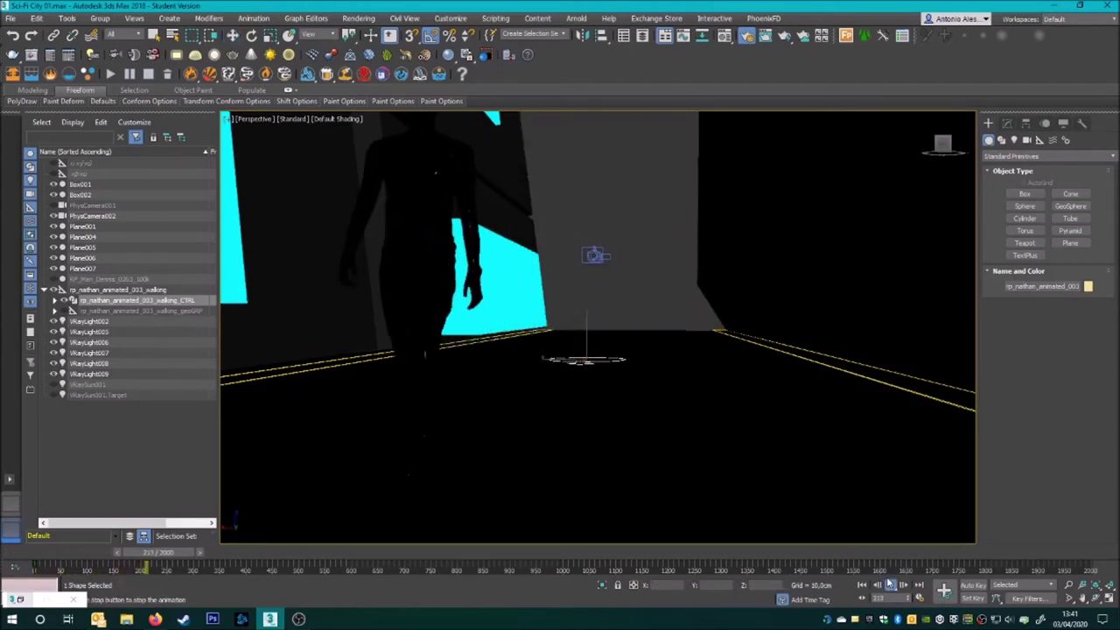
{"action": "left_click", "coordinate": [889, 585]}
{"action": "left_click", "coordinate": [861, 584]}
Step: Set the viewport to PhysCamera002, clear the selection and jump to frame 2000
{"action": "key", "text": "c"}
{"action": "left_click", "coordinate": [525, 235]}
{"action": "left_click", "coordinate": [567, 393]}
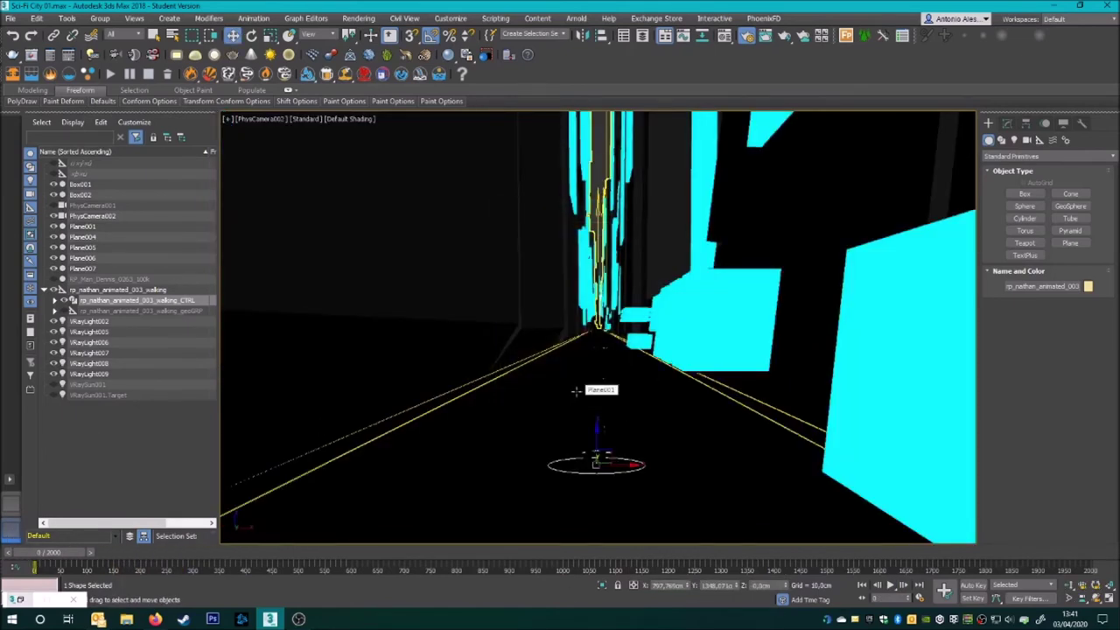
{"action": "left_click", "coordinate": [265, 523]}
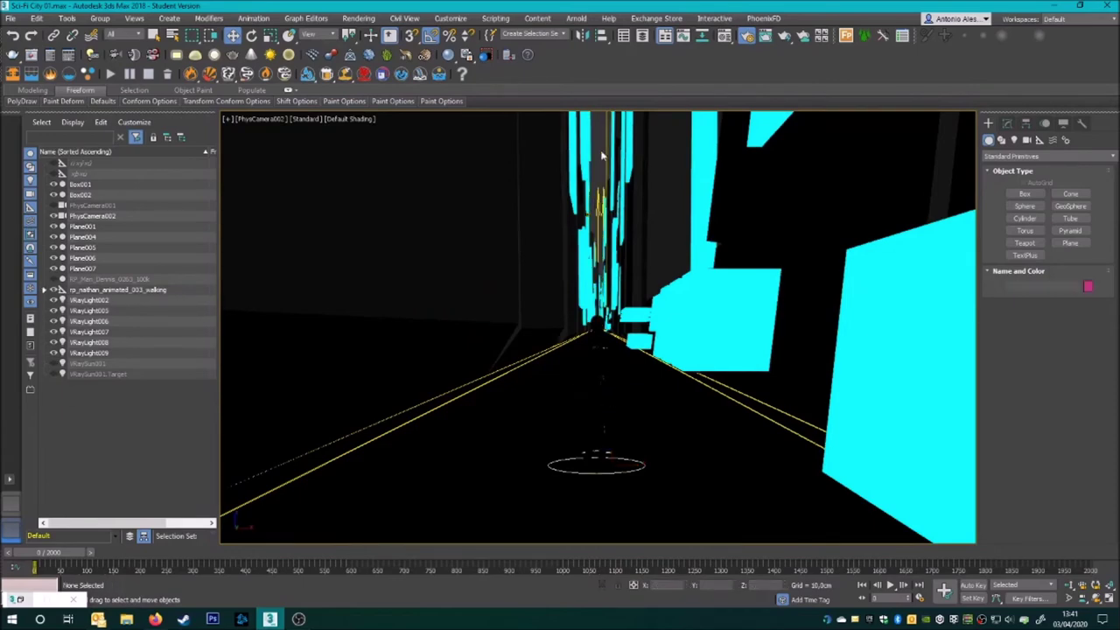
{"action": "left_click_drag", "start_coordinate": [33, 560], "coordinate": [1112, 534]}
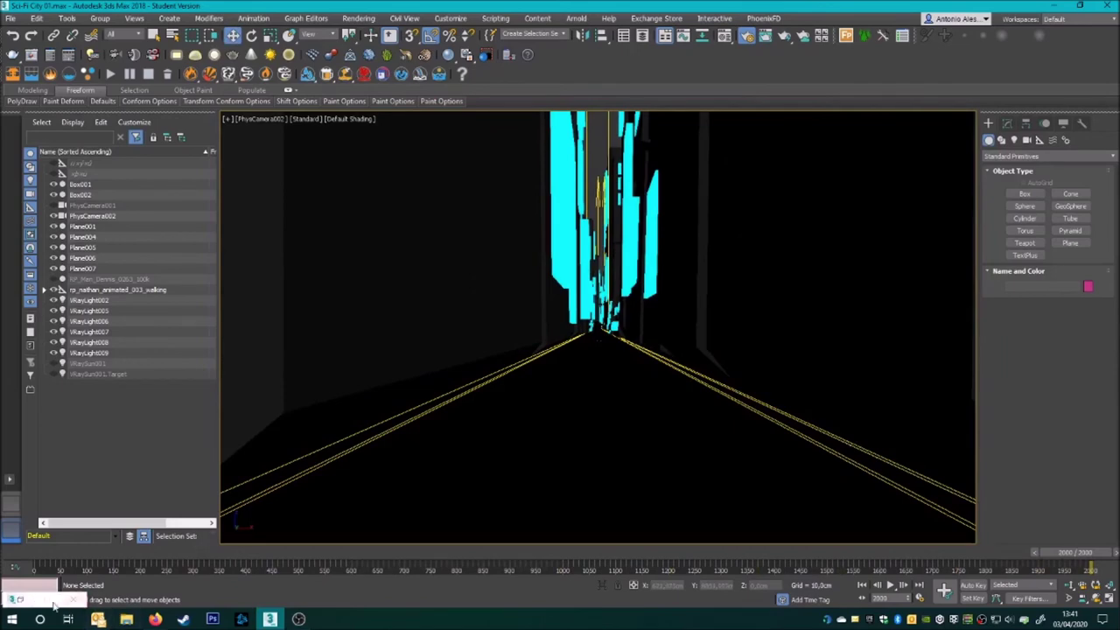
Step: Render frame 2000 from PhysCamera002 with V-Ray and close the frame buffer when done
{"action": "key", "text": "F10"}
{"action": "left_click", "coordinate": [1063, 201]}
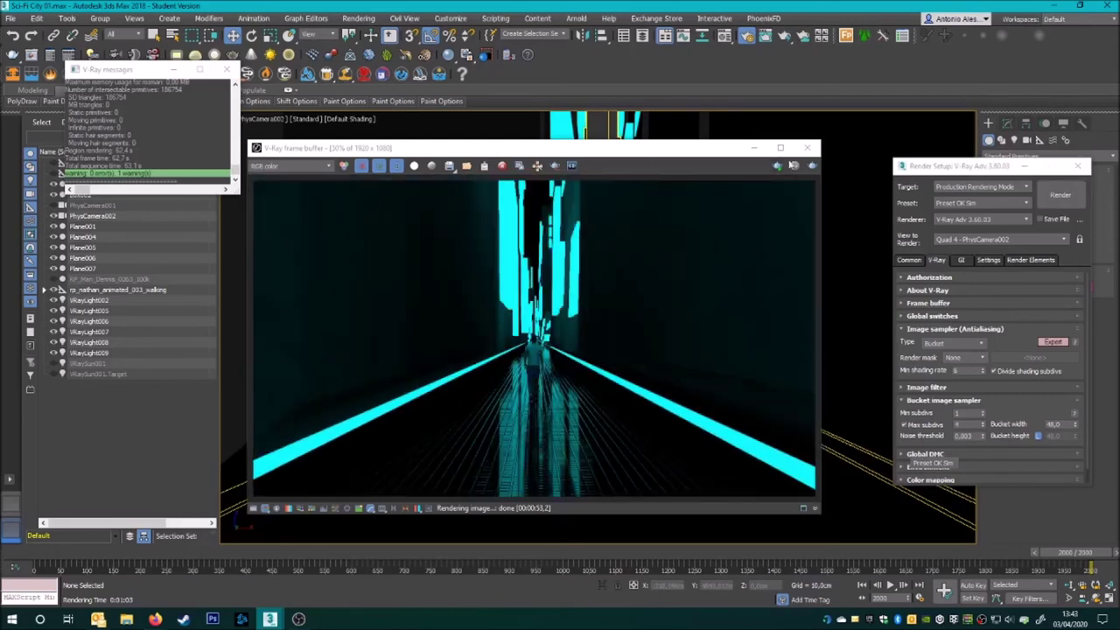
{"action": "left_click", "coordinate": [807, 149]}
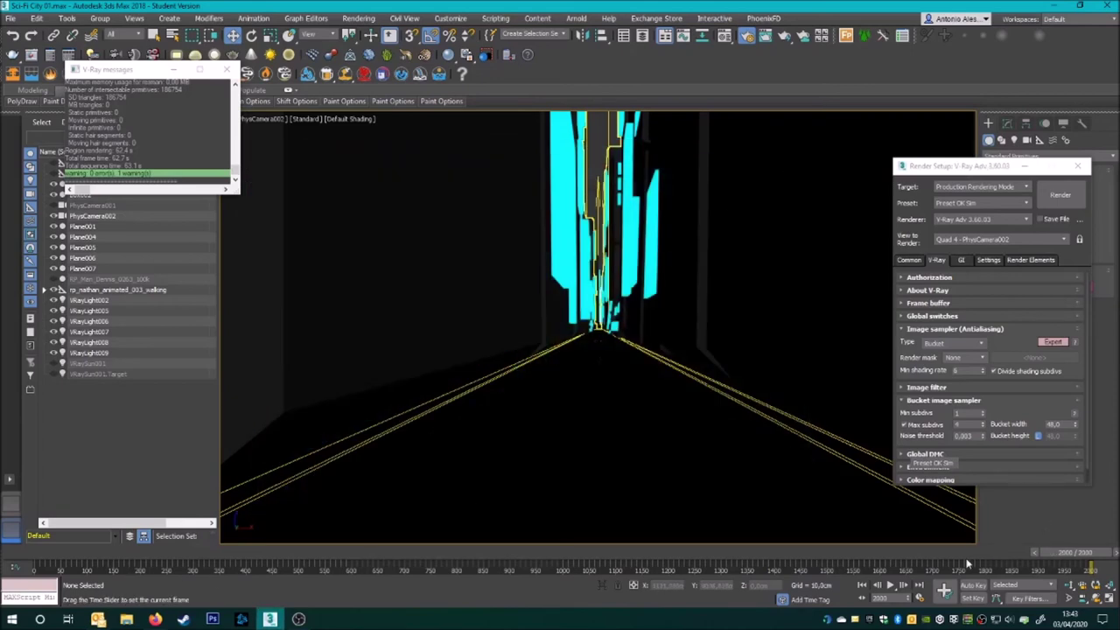
Step: Rewind to frame 0, play the camera trailing the walking character, then stop and return to the start
{"action": "left_click_drag", "start_coordinate": [1076, 552], "coordinate": [31, 573]}
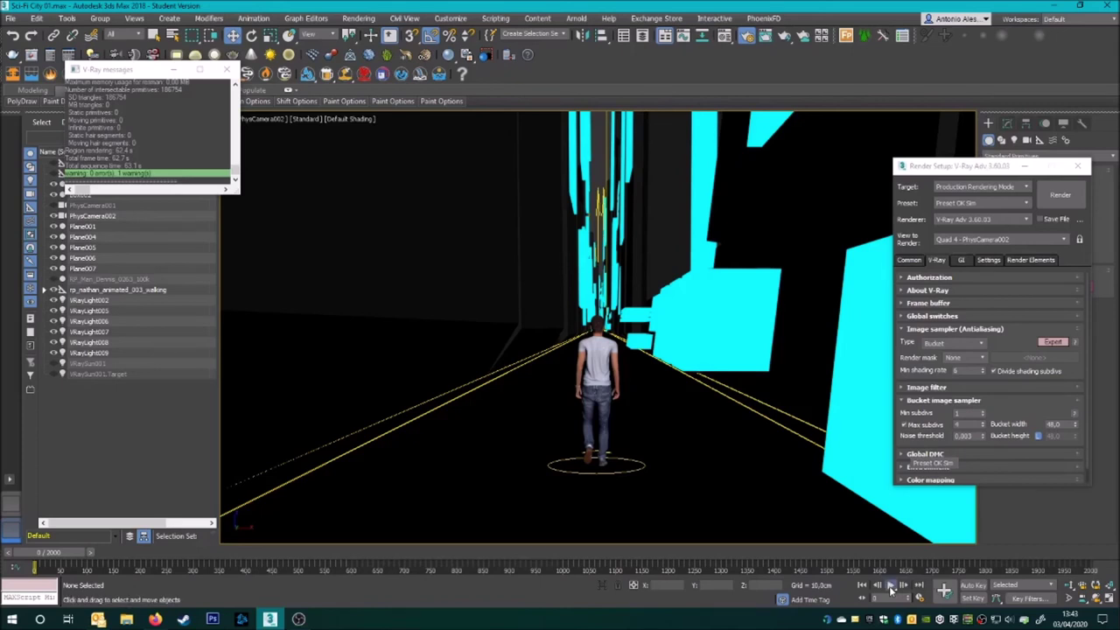
{"action": "left_click", "coordinate": [891, 590]}
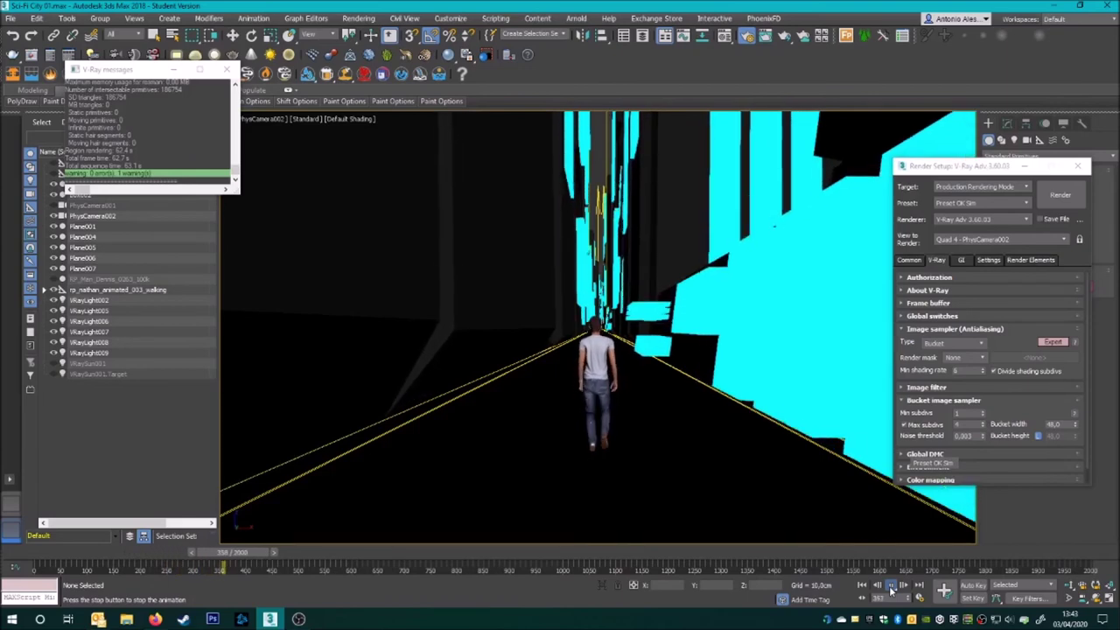
{"action": "left_click", "coordinate": [890, 591]}
{"action": "key", "text": "Home"}
{"action": "key", "text": "w"}
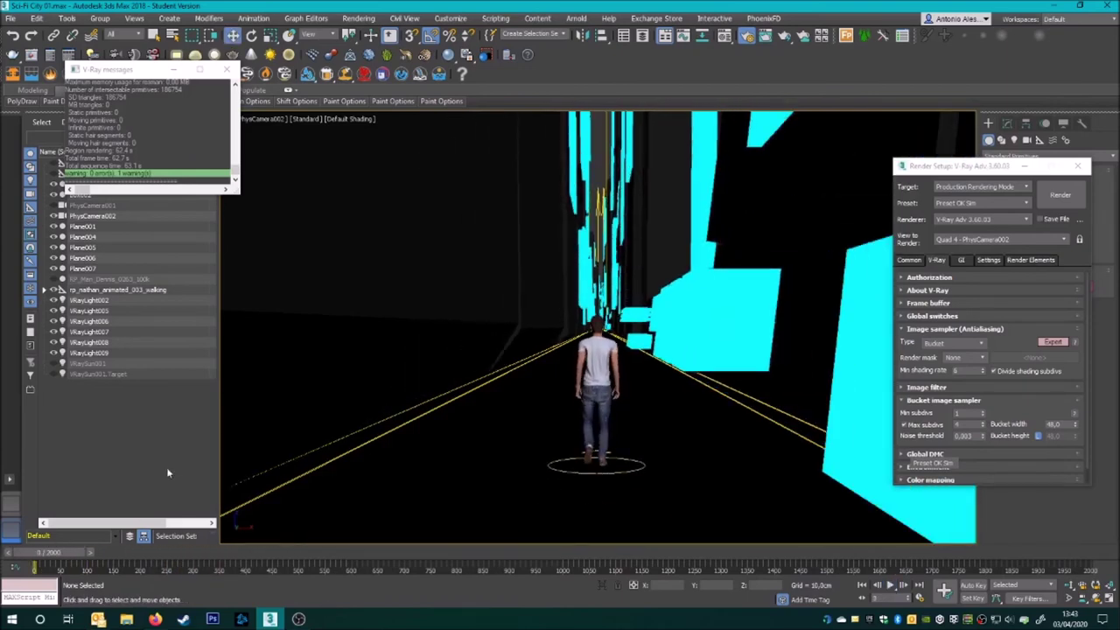